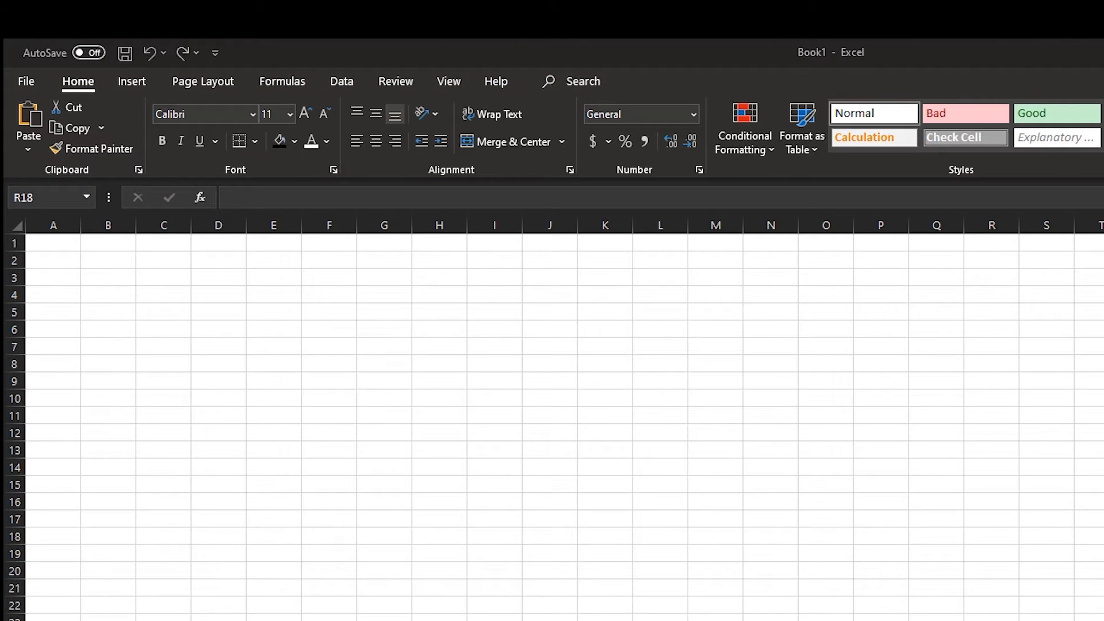
Display the page boundaries on the sheet by going through the page orientation and paper size options
{"action": "left_click", "coordinate": [225, 81]}
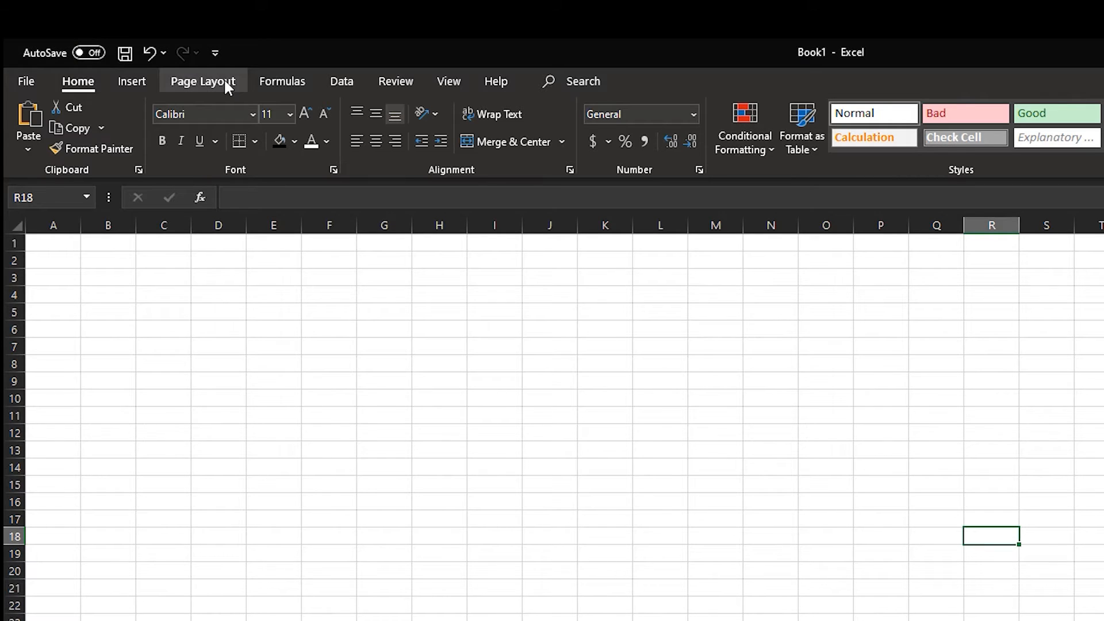
{"action": "left_click", "coordinate": [194, 85]}
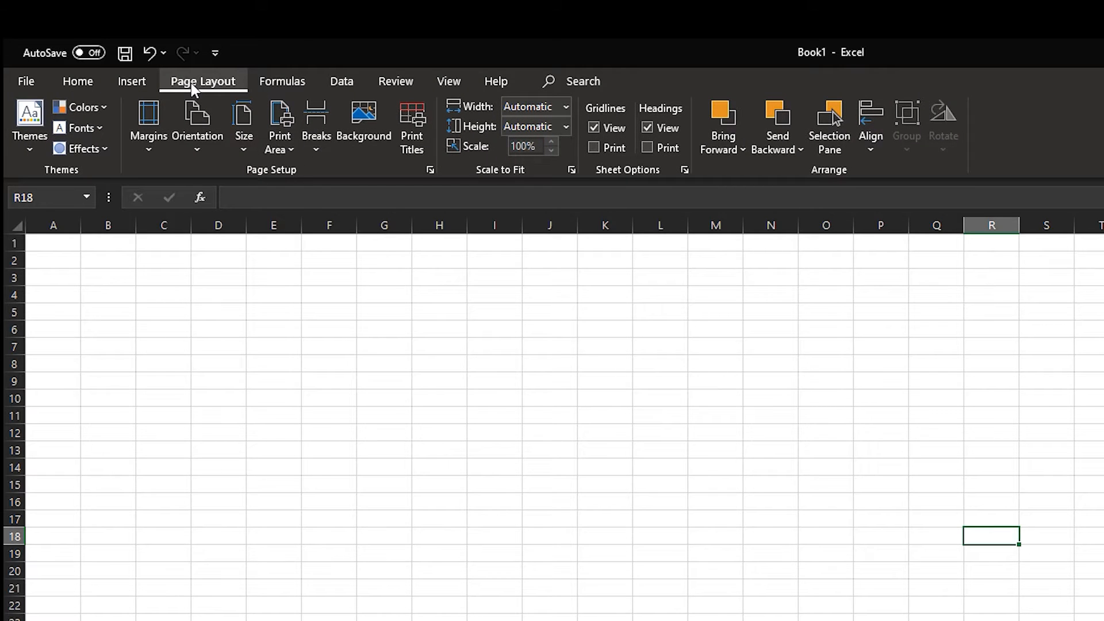
{"action": "left_click", "coordinate": [199, 131]}
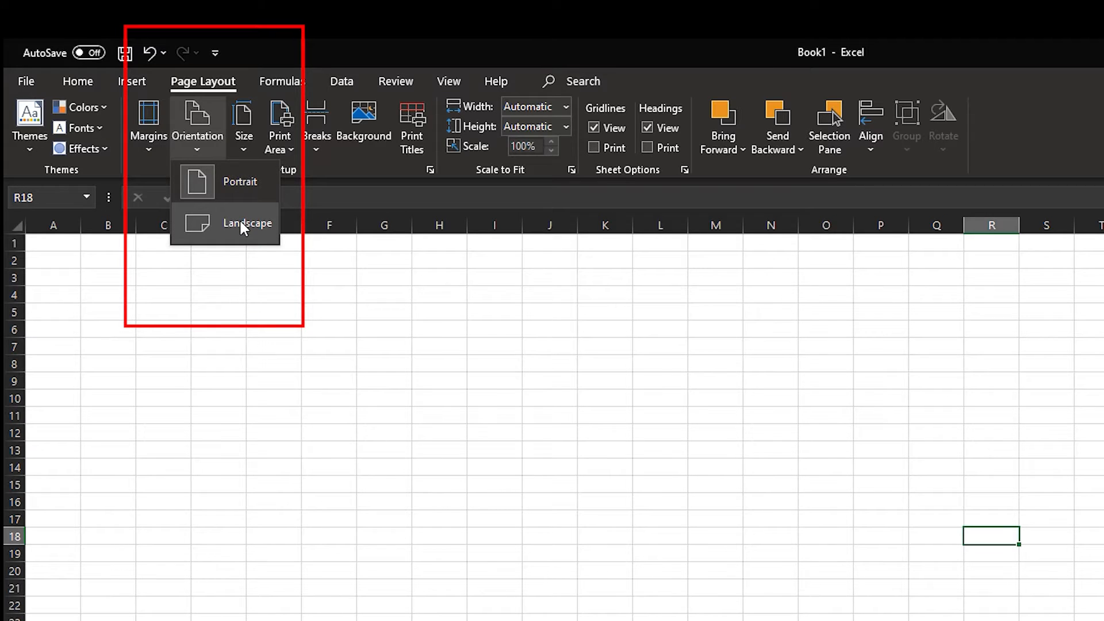
{"action": "left_click", "coordinate": [204, 116]}
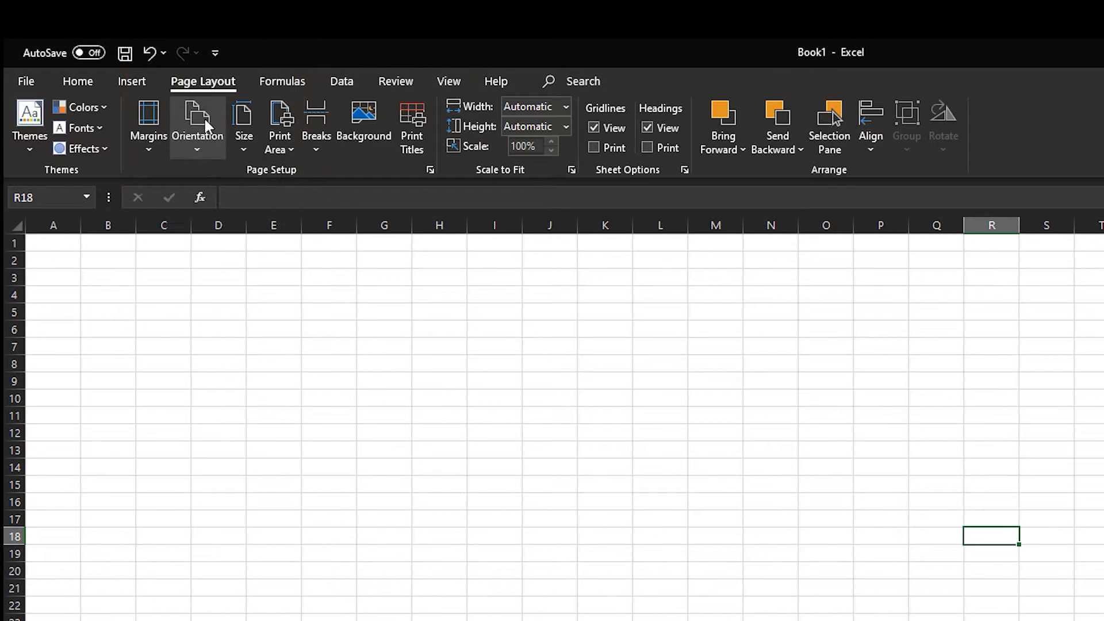
{"action": "left_click", "coordinate": [250, 119]}
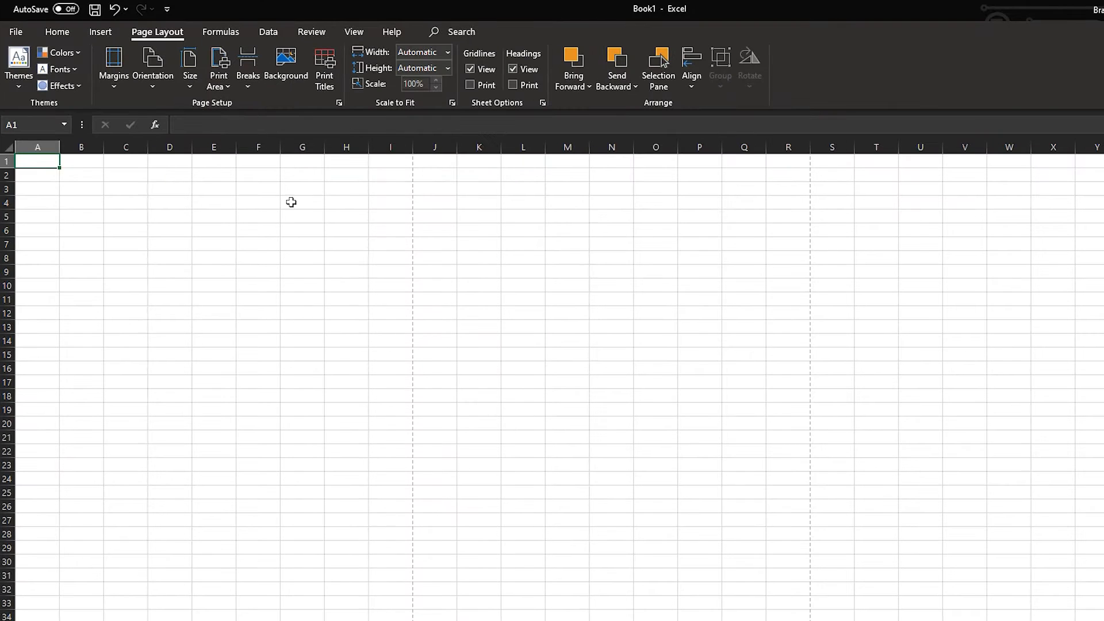
Apply thick outside borders around the printable page area A1:I47
{"action": "left_click_drag", "start_coordinate": [402, 164], "coordinate": [426, 618]}
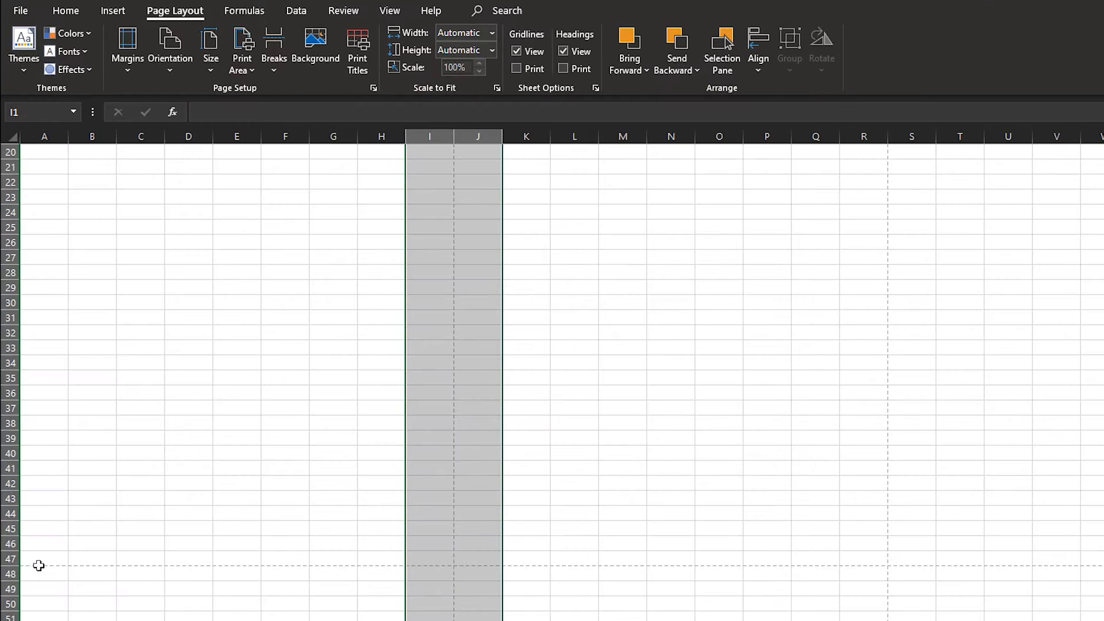
{"action": "left_click_drag", "start_coordinate": [31, 536], "coordinate": [12, 11]}
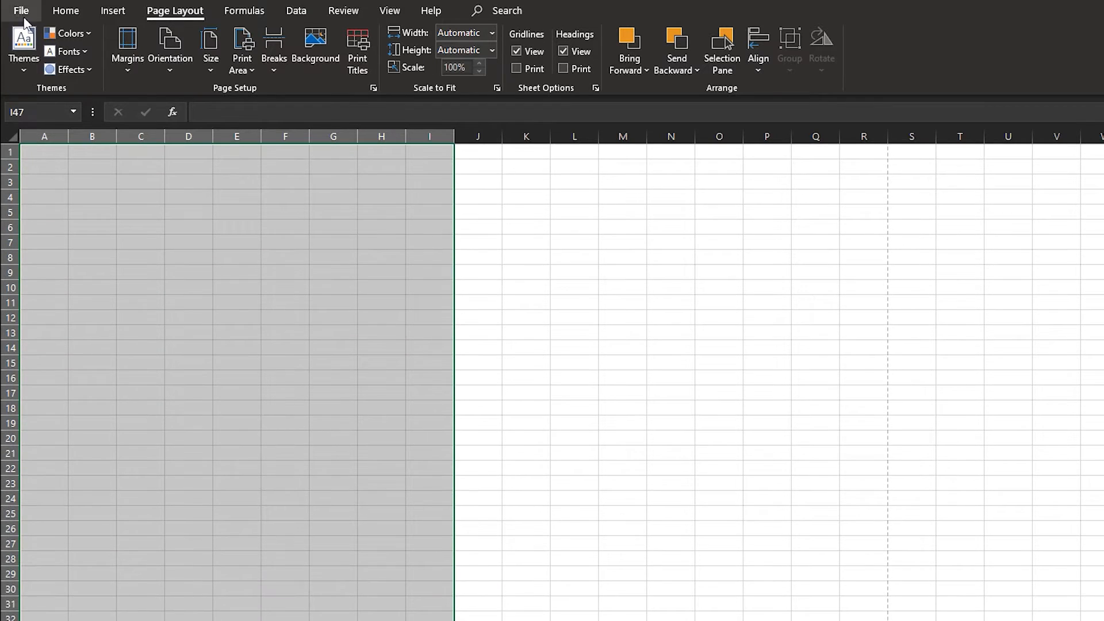
{"action": "left_click", "coordinate": [66, 10]}
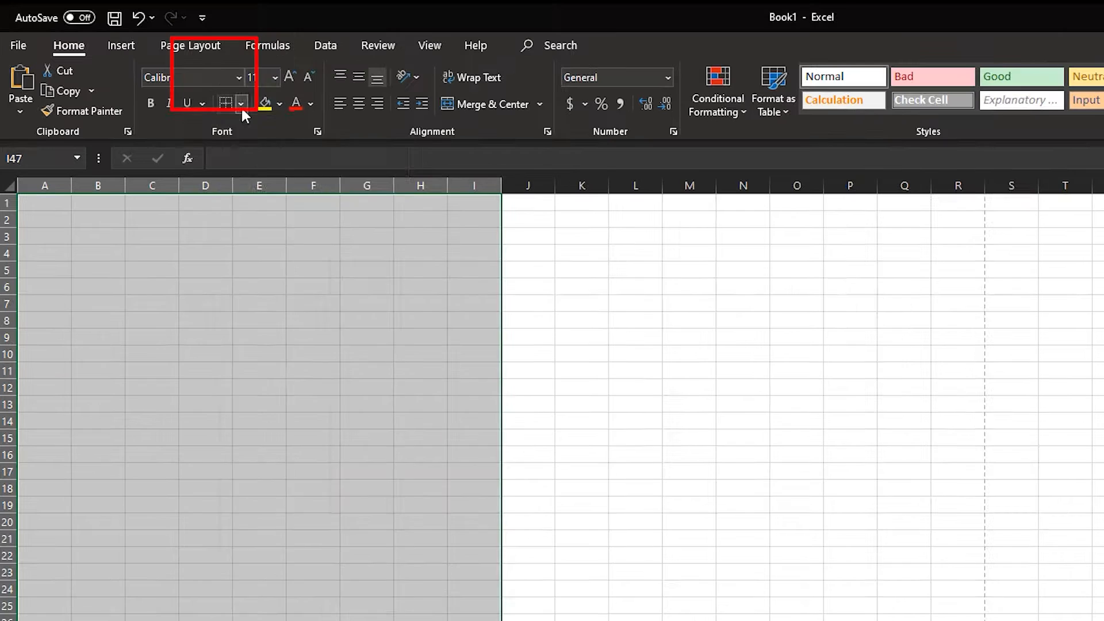
{"action": "left_click", "coordinate": [221, 63]}
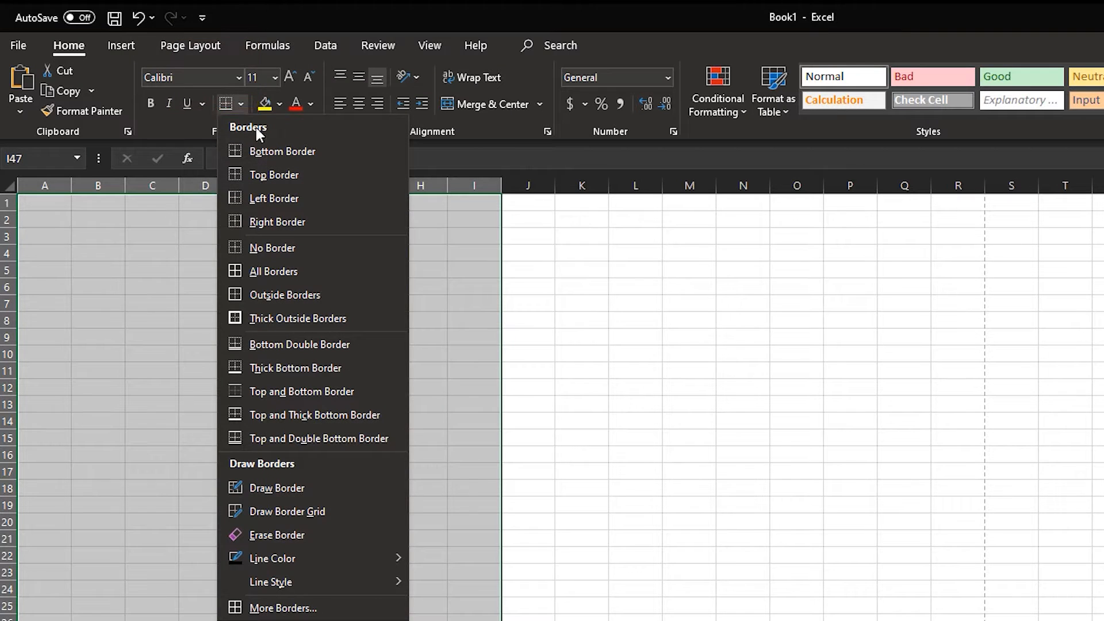
{"action": "left_click", "coordinate": [293, 319]}
{"action": "scroll", "coordinate": [293, 319], "scroll_direction": "down", "scroll_amount": 9}
{"action": "left_click", "coordinate": [684, 385]}
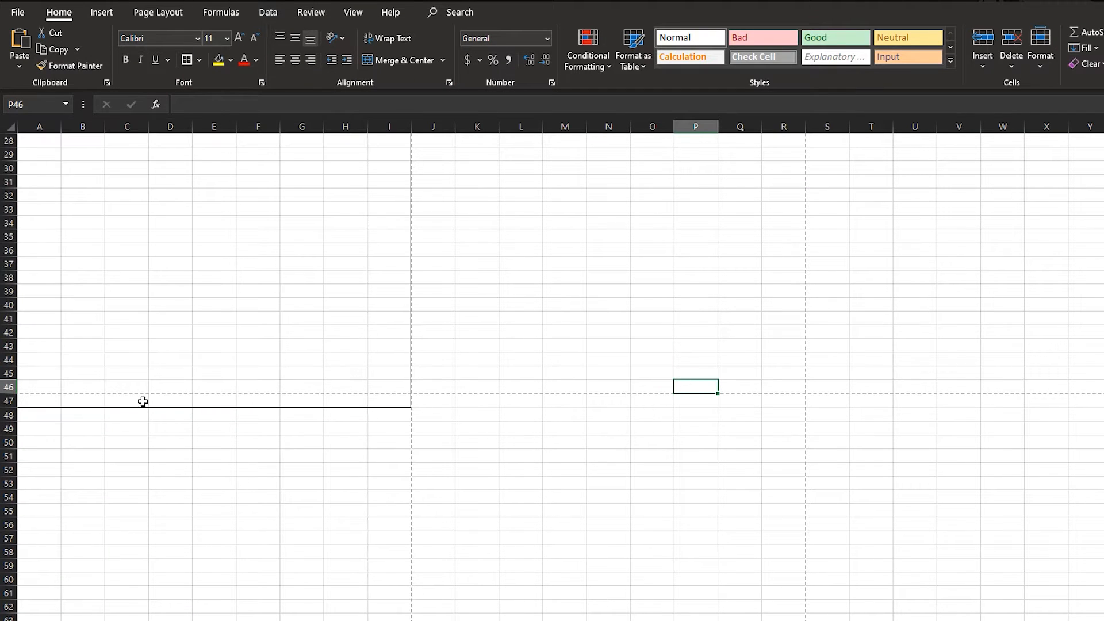
Merge and center cells A1:B2 as a trial block
{"action": "scroll", "coordinate": [400, 384], "scroll_direction": "up", "scroll_amount": 9}
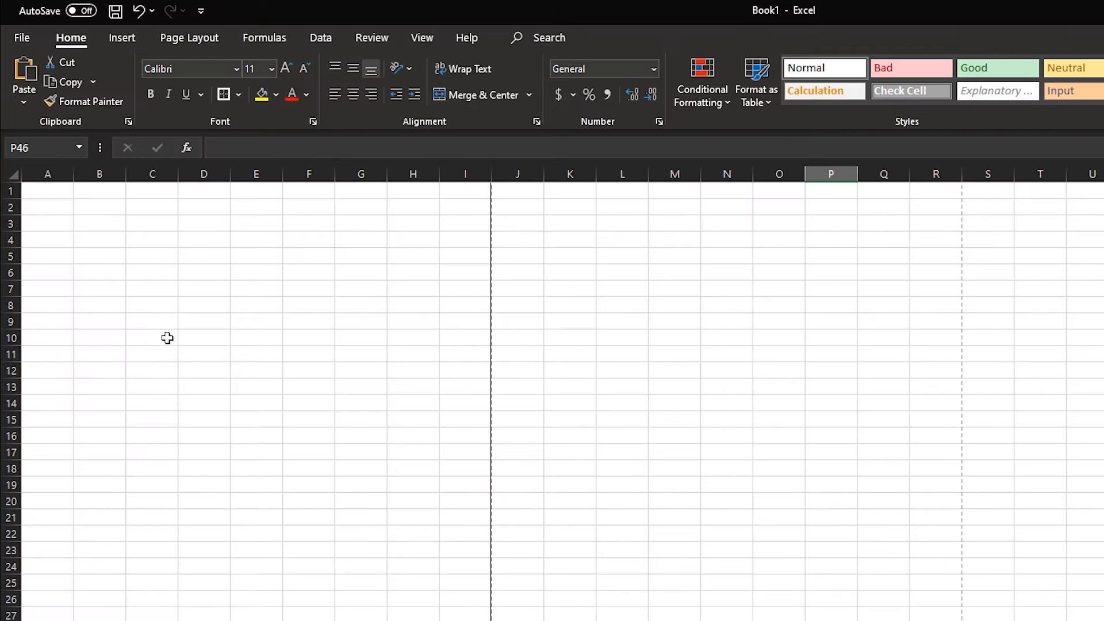
{"action": "left_click_drag", "start_coordinate": [30, 185], "coordinate": [453, 241]}
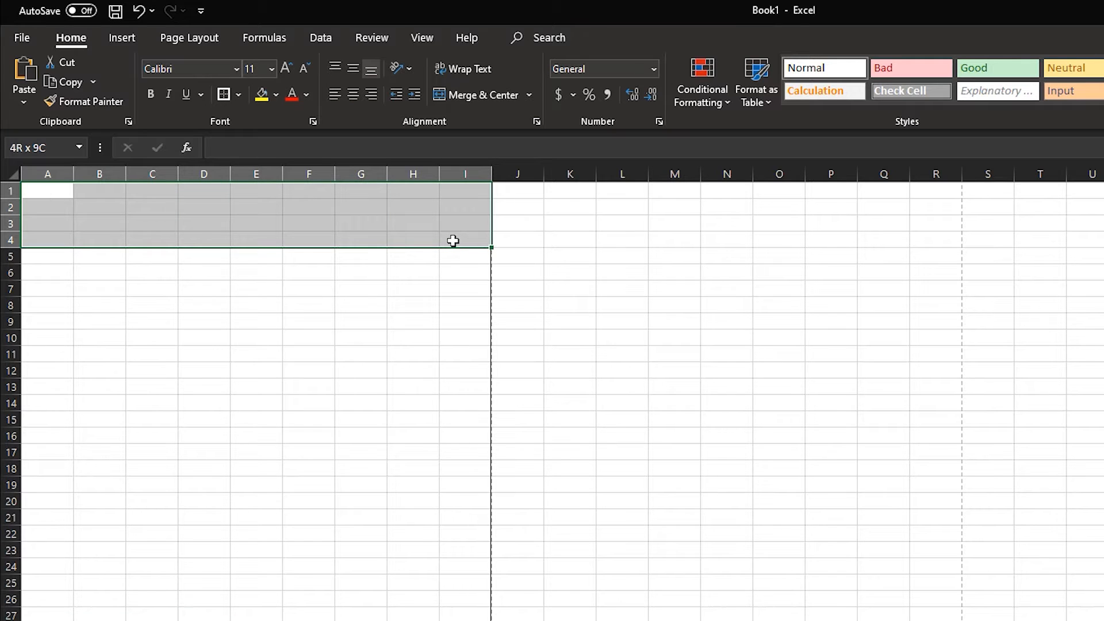
{"action": "left_click", "coordinate": [443, 239]}
{"action": "left_click_drag", "start_coordinate": [36, 191], "coordinate": [111, 207]}
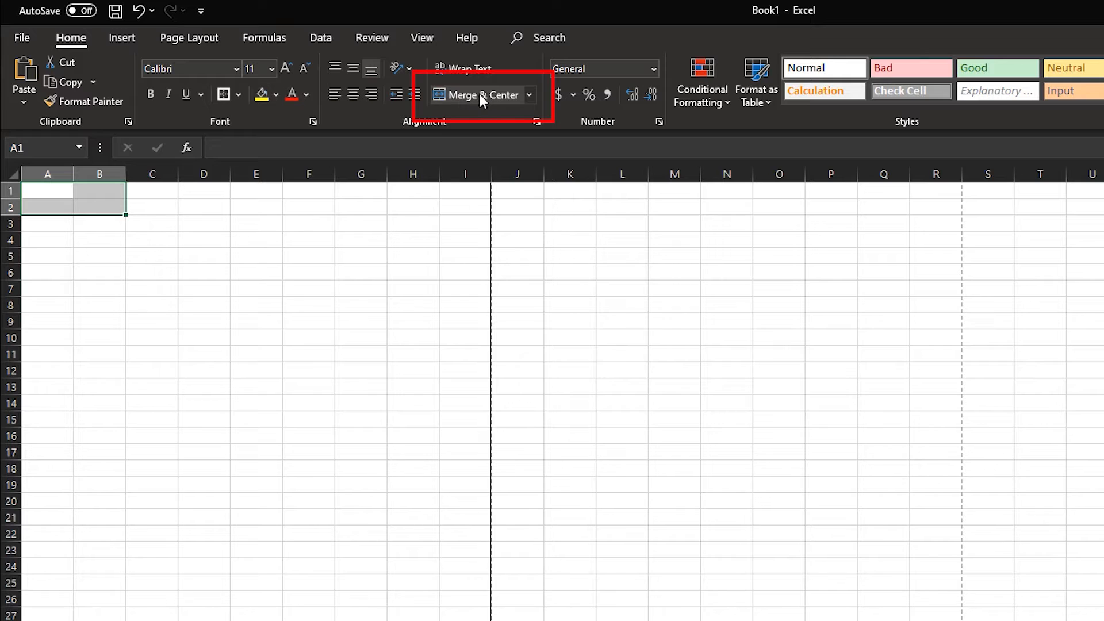
{"action": "left_click", "coordinate": [516, 93]}
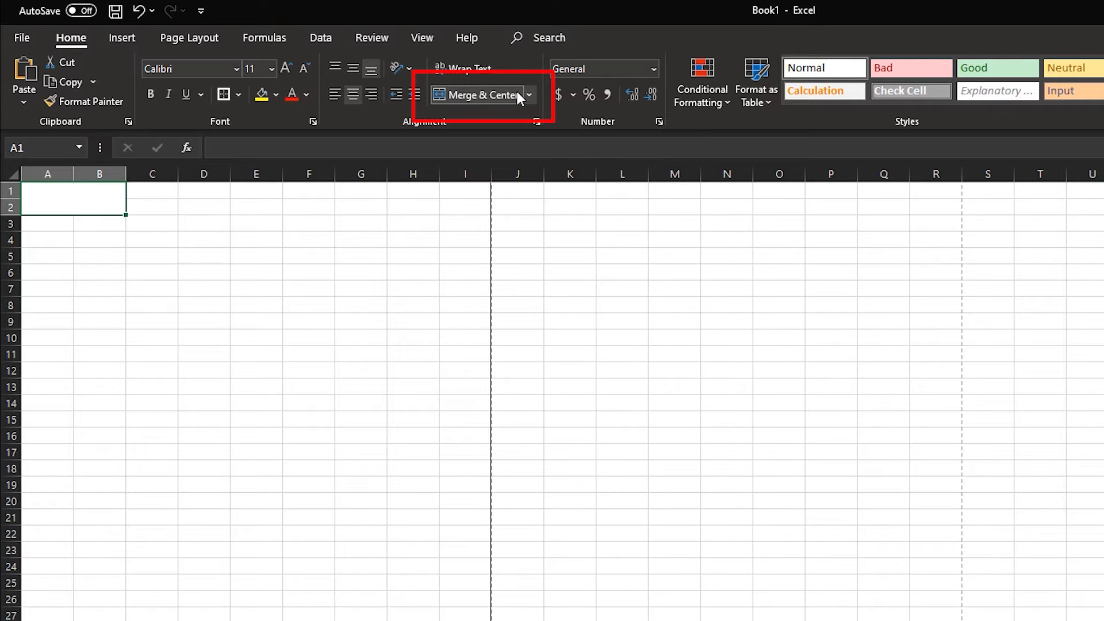
{"action": "left_click", "coordinate": [309, 351]}
Merge and center cells C1:E2 and cells F1:H3 as two separate trial blocks
{"action": "left_click_drag", "start_coordinate": [161, 192], "coordinate": [239, 205]}
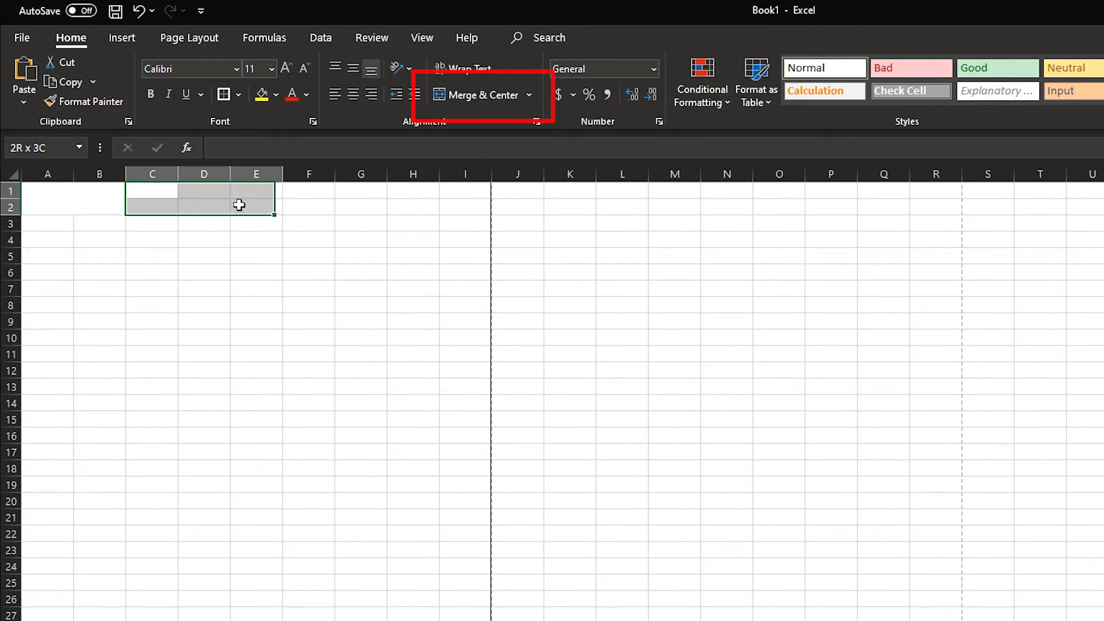
{"action": "left_click", "coordinate": [479, 95]}
{"action": "left_click_drag", "start_coordinate": [330, 187], "coordinate": [424, 219]}
{"action": "left_click", "coordinate": [480, 98]}
{"action": "left_click_drag", "start_coordinate": [695, 318], "coordinate": [702, 318]}
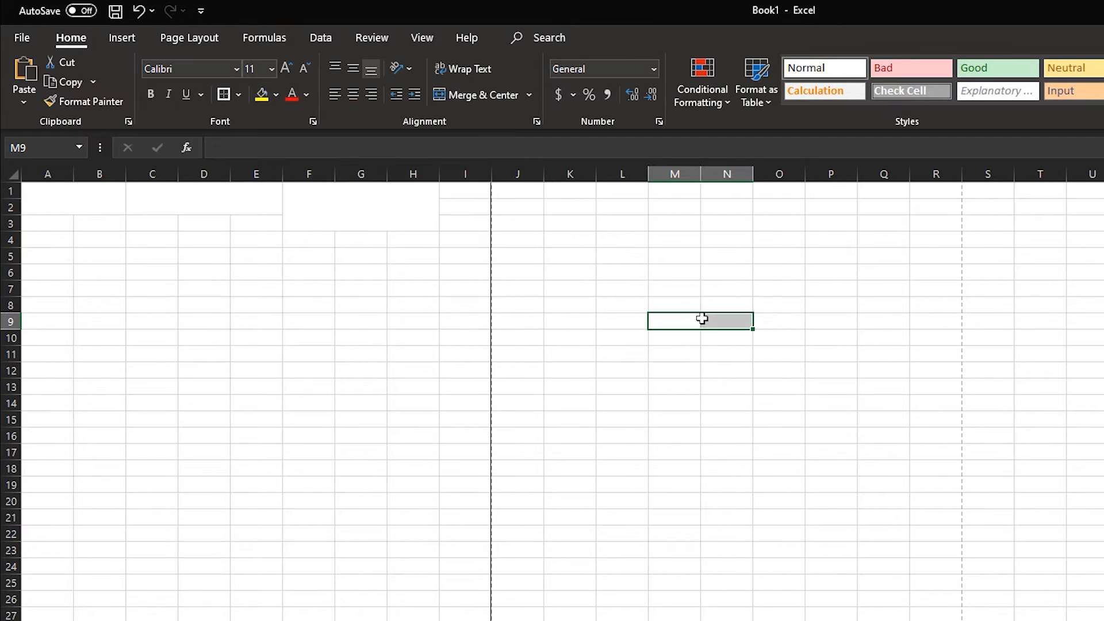
Undo the trial merges in the first three rows
{"action": "left_click", "coordinate": [138, 12]}
{"action": "left_click", "coordinate": [138, 12]}
{"action": "left_click", "coordinate": [138, 12]}
{"action": "left_click", "coordinate": [270, 294]}
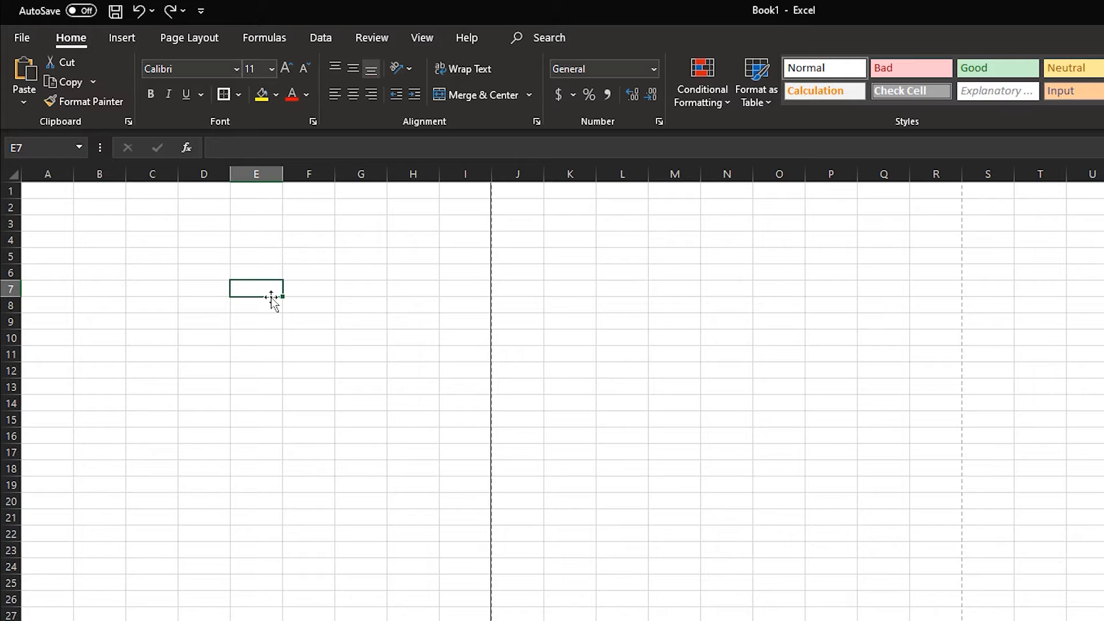
Merge and center cells A1:I3 into one header block across the page width
{"action": "left_click_drag", "start_coordinate": [44, 190], "coordinate": [472, 225]}
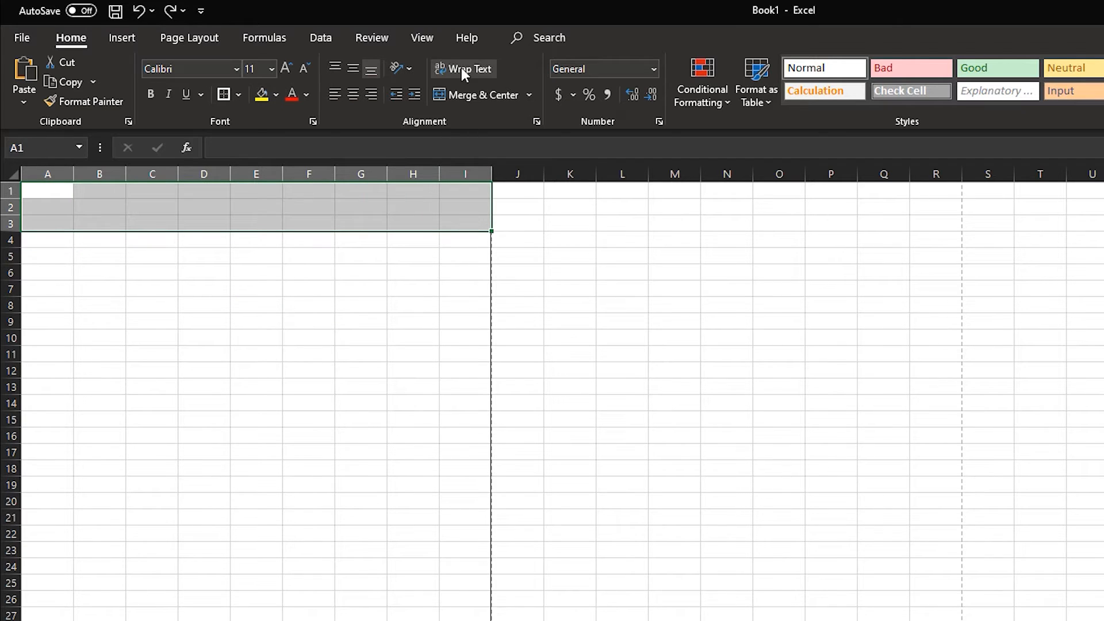
{"action": "left_click", "coordinate": [504, 99]}
{"action": "left_click", "coordinate": [568, 253]}
Merge and center A4:D4, E4:F4 and G4:I4 to form three columns in row 4
{"action": "left_click_drag", "start_coordinate": [31, 246], "coordinate": [205, 244]}
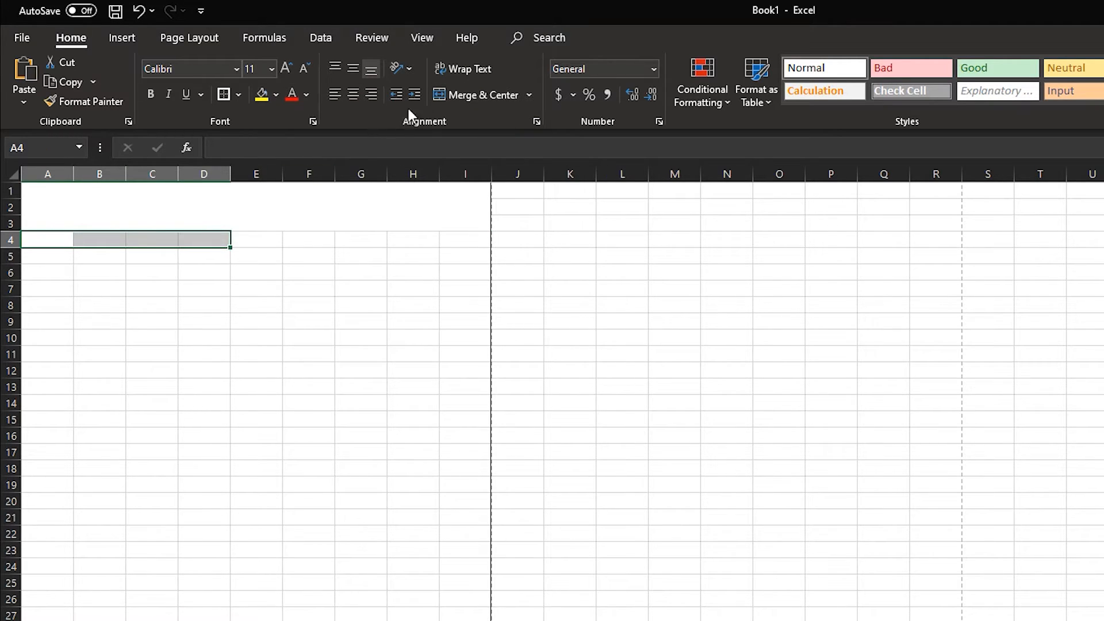
{"action": "left_click", "coordinate": [482, 96]}
{"action": "left_click_drag", "start_coordinate": [263, 239], "coordinate": [477, 249]}
{"action": "left_click", "coordinate": [483, 95]}
{"action": "left_click", "coordinate": [498, 95]}
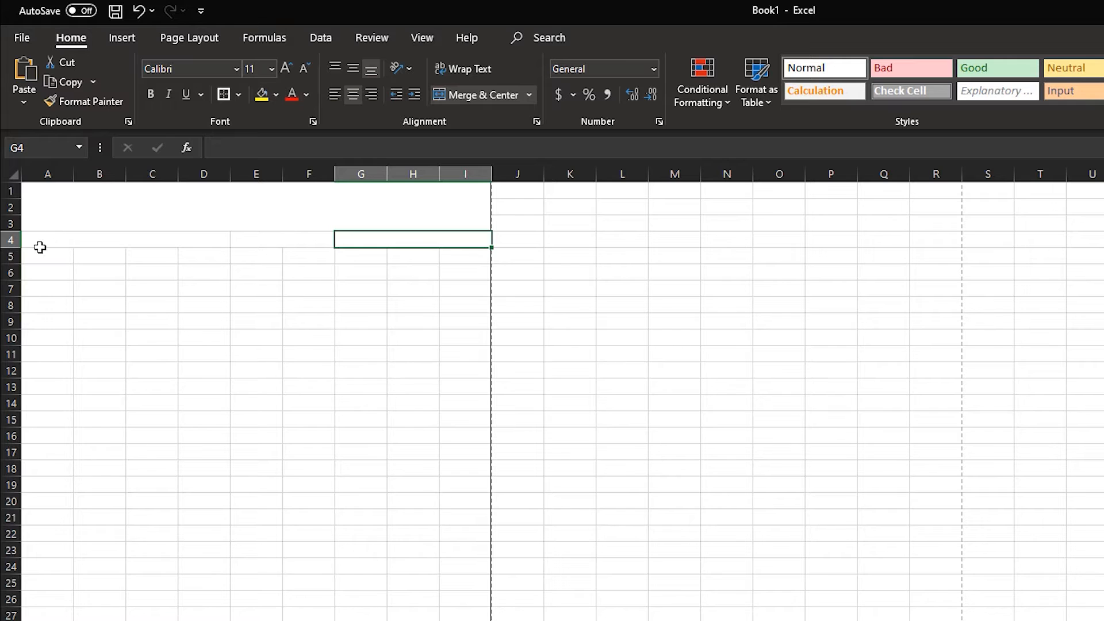
Apply all borders to the three merged cells in A4:I4
{"action": "left_click_drag", "start_coordinate": [40, 241], "coordinate": [382, 241]}
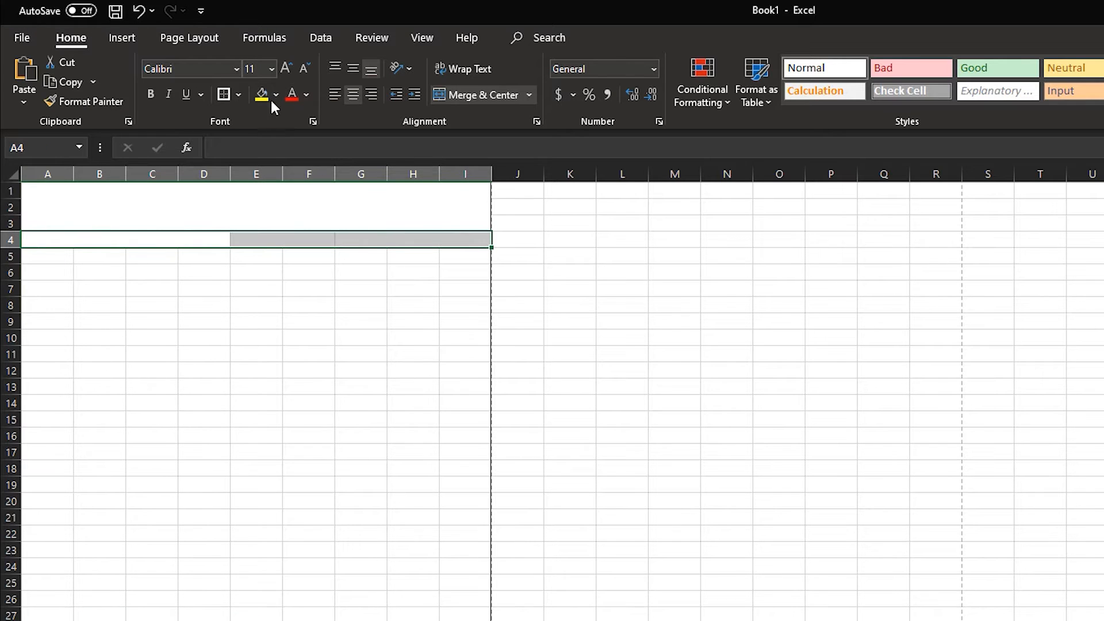
{"action": "left_click", "coordinate": [238, 95]}
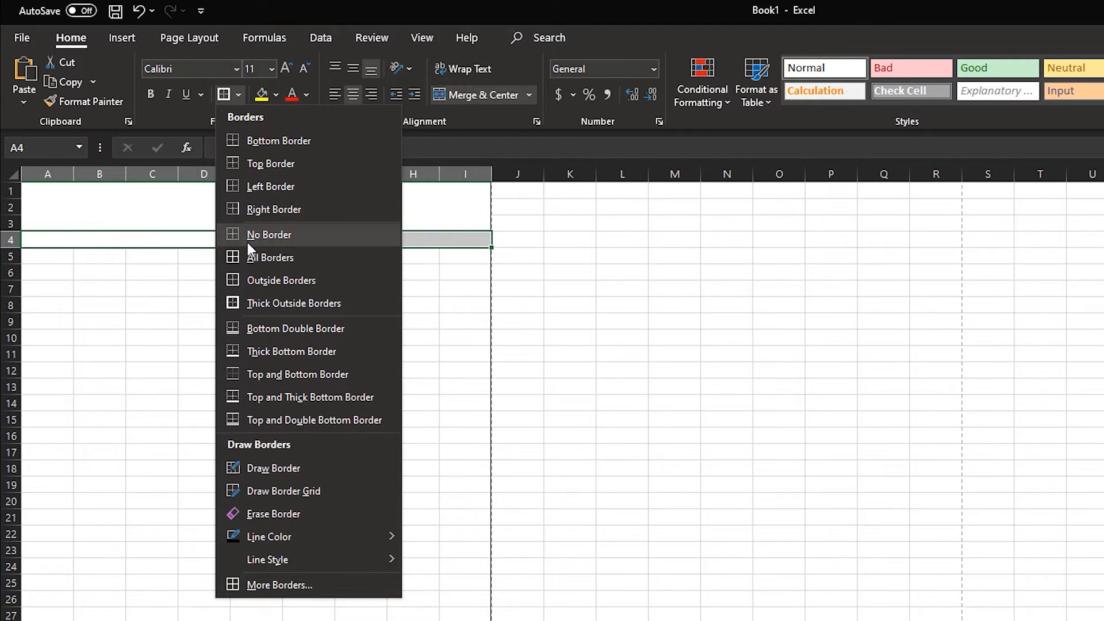
{"action": "left_click", "coordinate": [270, 280]}
{"action": "left_click", "coordinate": [356, 288]}
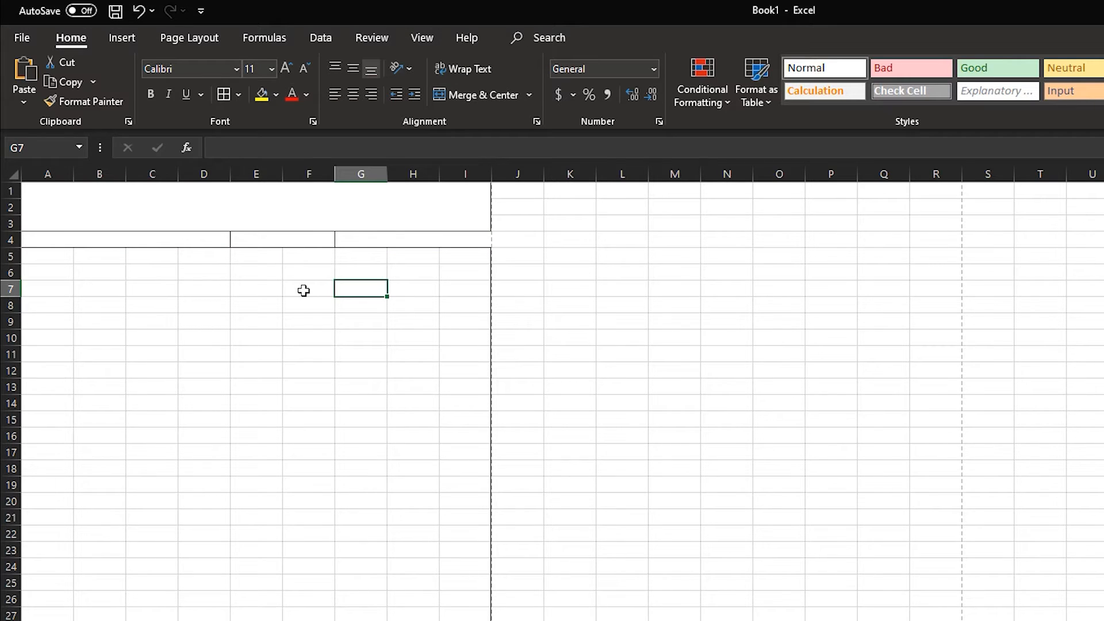
Fill the merged and bordered layout of A4:I4 down the rows of the page area
{"action": "left_click_drag", "start_coordinate": [172, 242], "coordinate": [482, 249]}
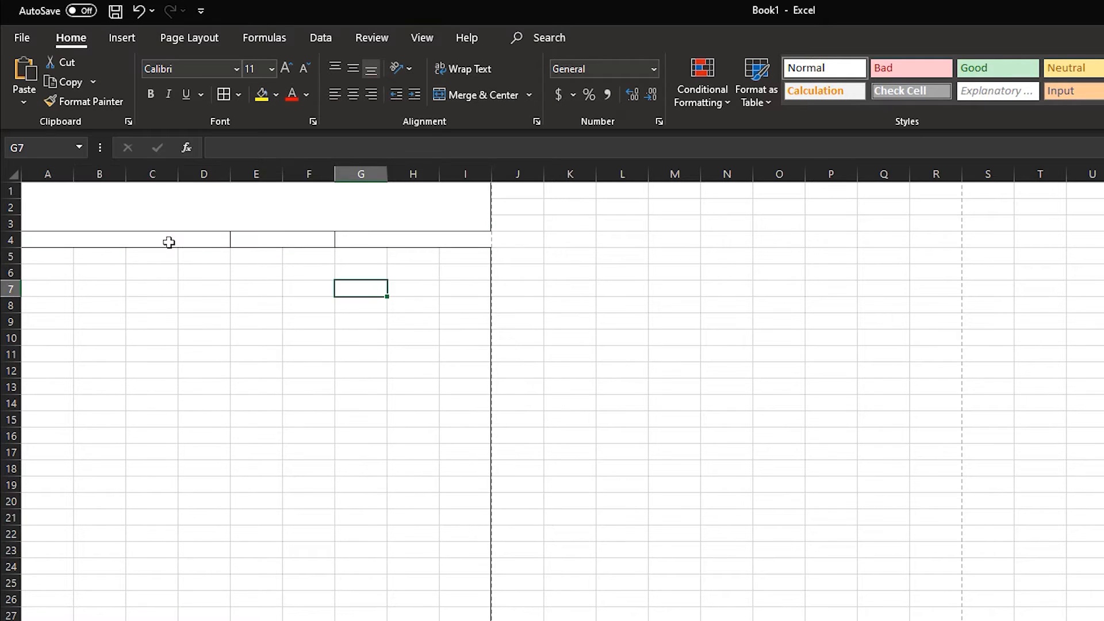
{"action": "left_click_drag", "start_coordinate": [168, 241], "coordinate": [485, 249]}
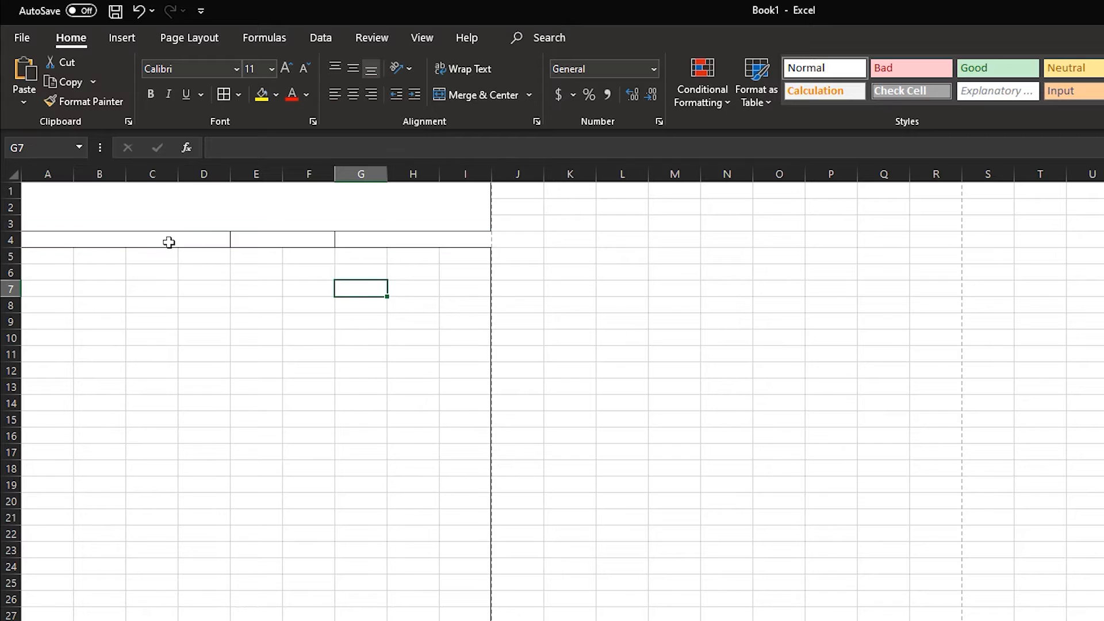
{"action": "left_click_drag", "start_coordinate": [167, 241], "coordinate": [485, 249]}
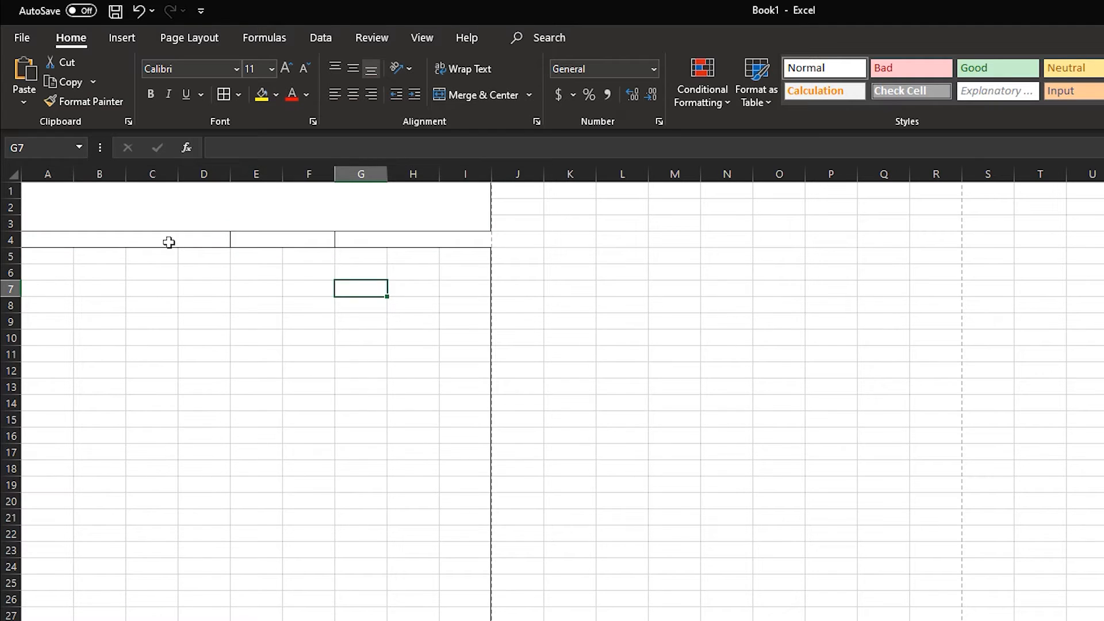
{"action": "left_click_drag", "start_coordinate": [167, 242], "coordinate": [485, 249]}
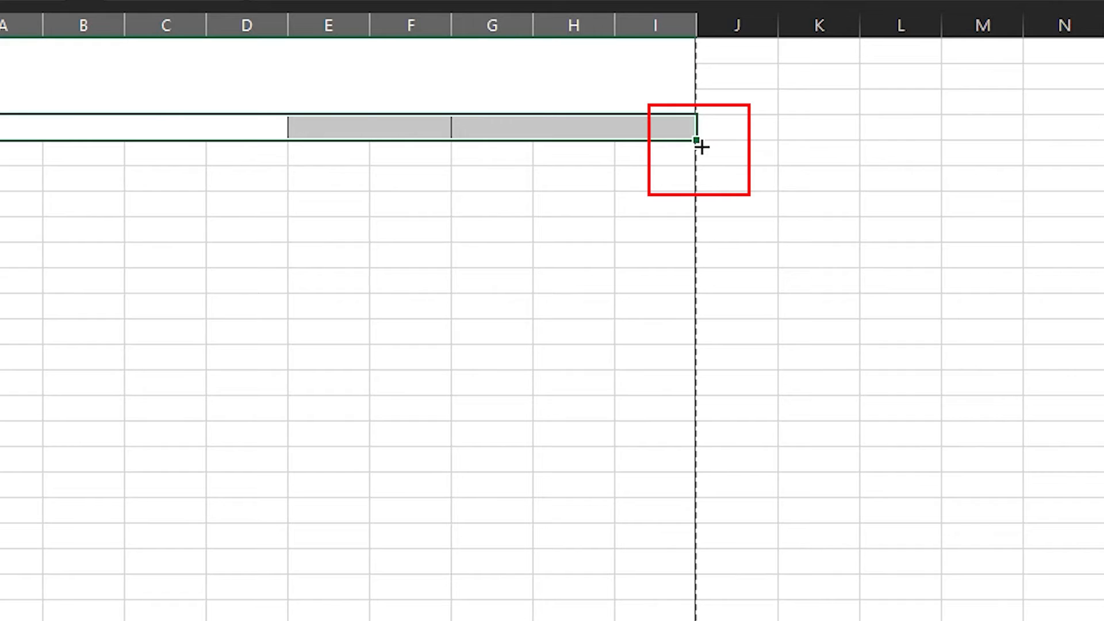
{"action": "left_click_drag", "start_coordinate": [697, 140], "coordinate": [695, 620]}
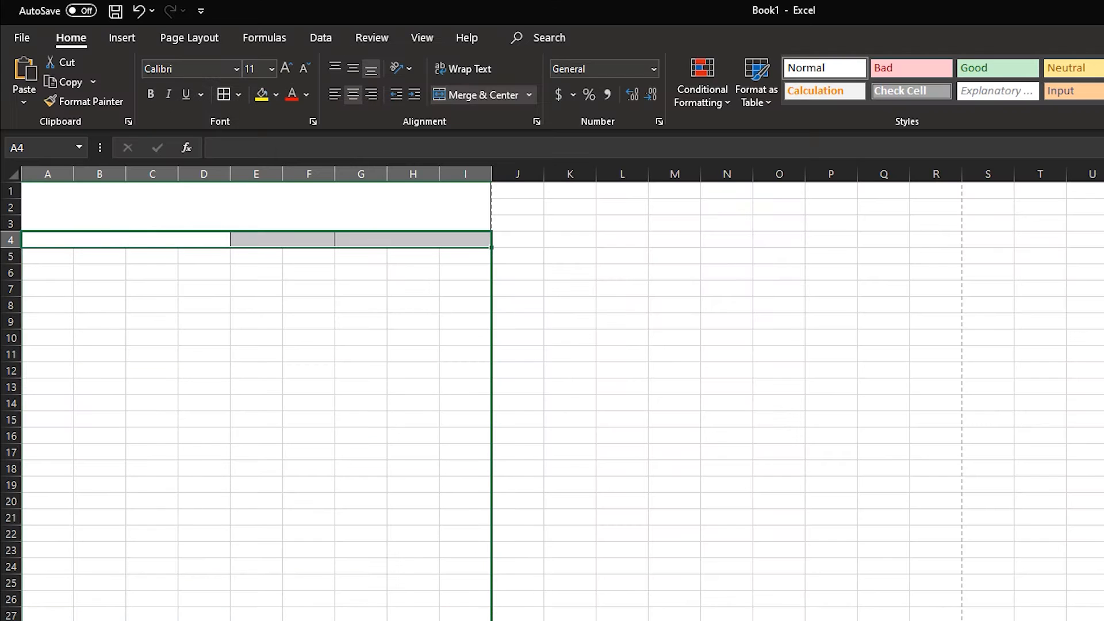
{"action": "left_click_drag", "start_coordinate": [491, 620], "coordinate": [492, 620]}
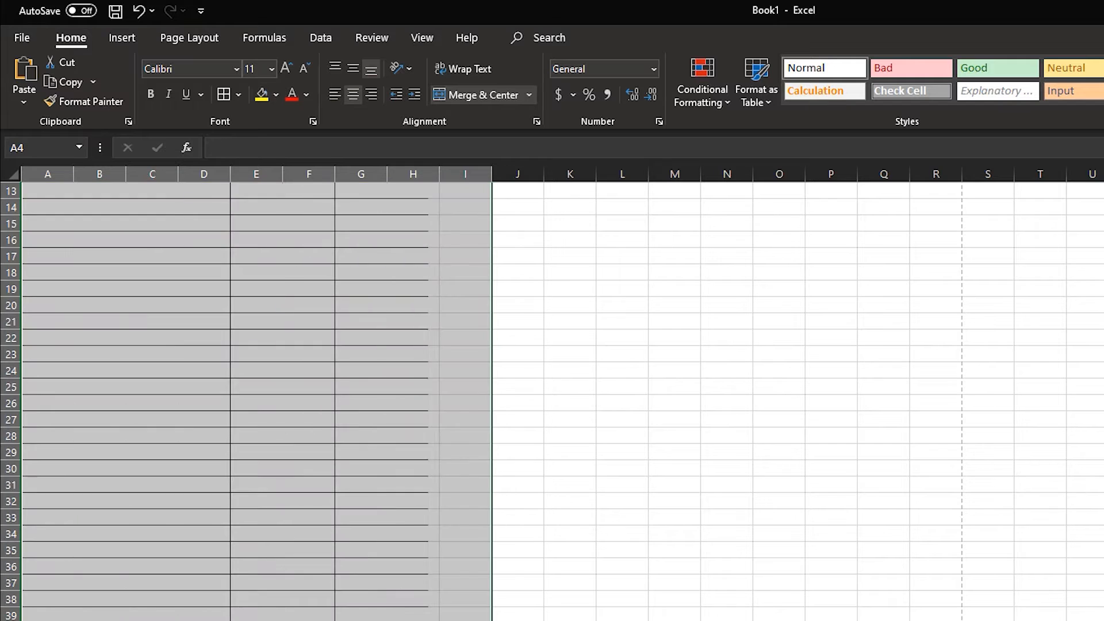
{"action": "scroll", "coordinate": [551, 397], "scroll_direction": "up", "scroll_amount": 4}
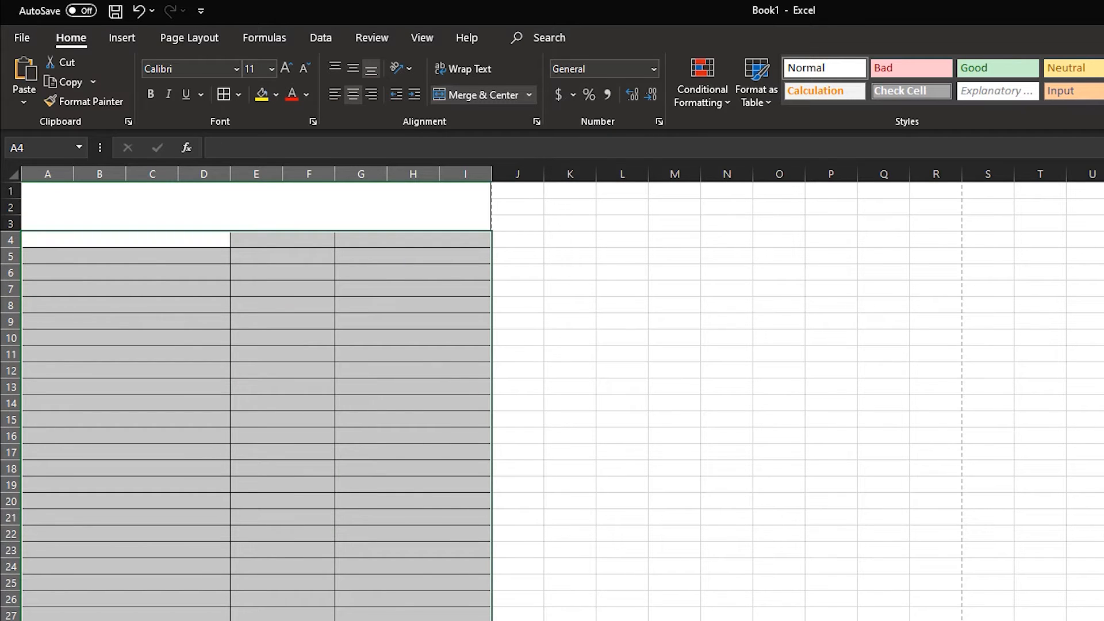
{"action": "left_click_drag", "start_coordinate": [491, 43], "coordinate": [457, 525]}
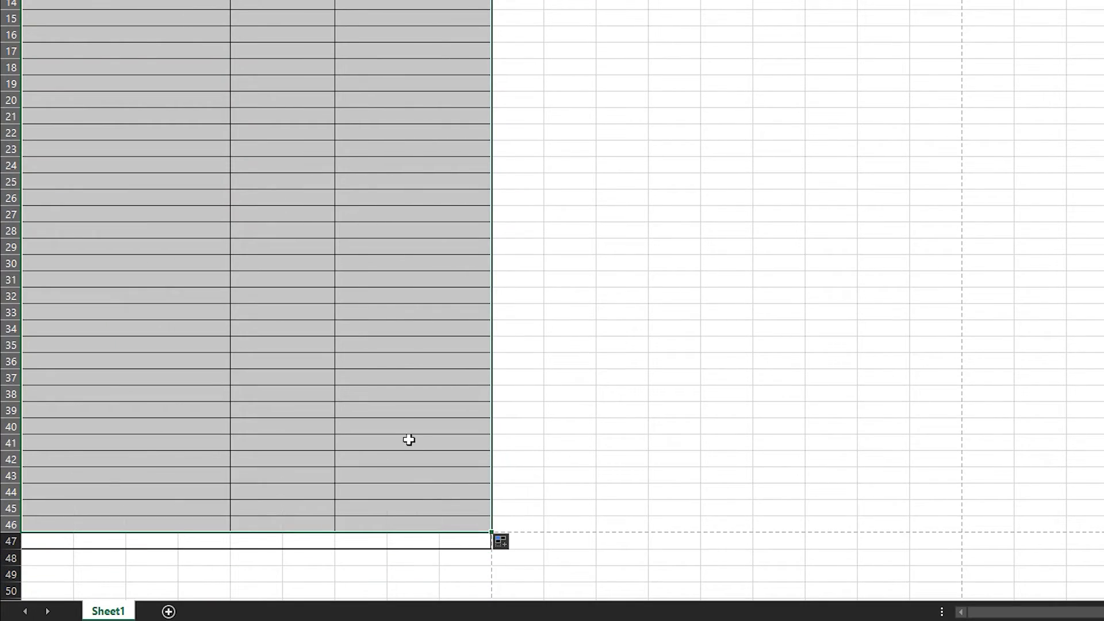
{"action": "scroll", "coordinate": [408, 431], "scroll_direction": "up", "scroll_amount": 4}
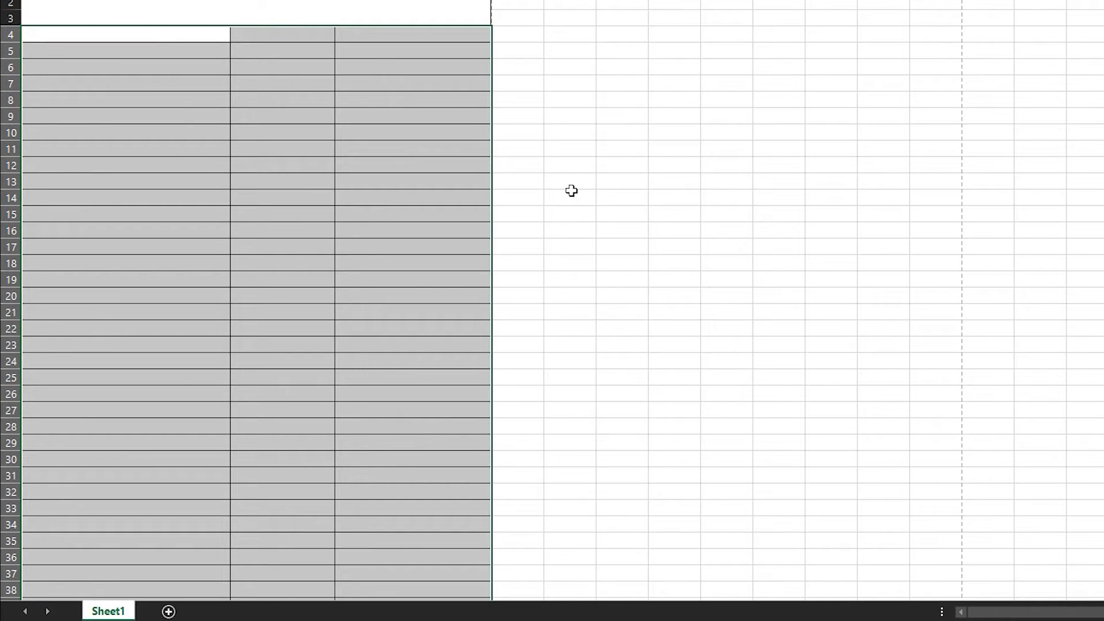
Enter the title "Test Test Test" in the merged header block A1:I3
{"action": "left_click", "coordinate": [354, 9]}
{"action": "double_click", "coordinate": [327, 5]}
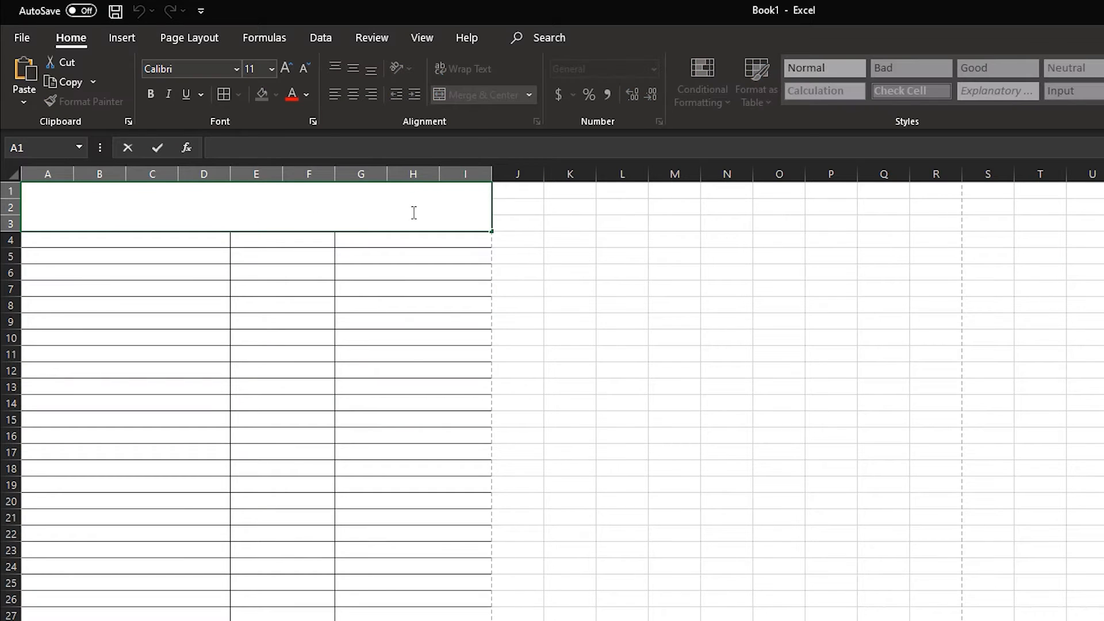
{"action": "type", "text": "Test Test Test"}
{"action": "left_click", "coordinate": [599, 221]}
Center the header title both vertically and horizontally in its merged cell
{"action": "left_click", "coordinate": [357, 224]}
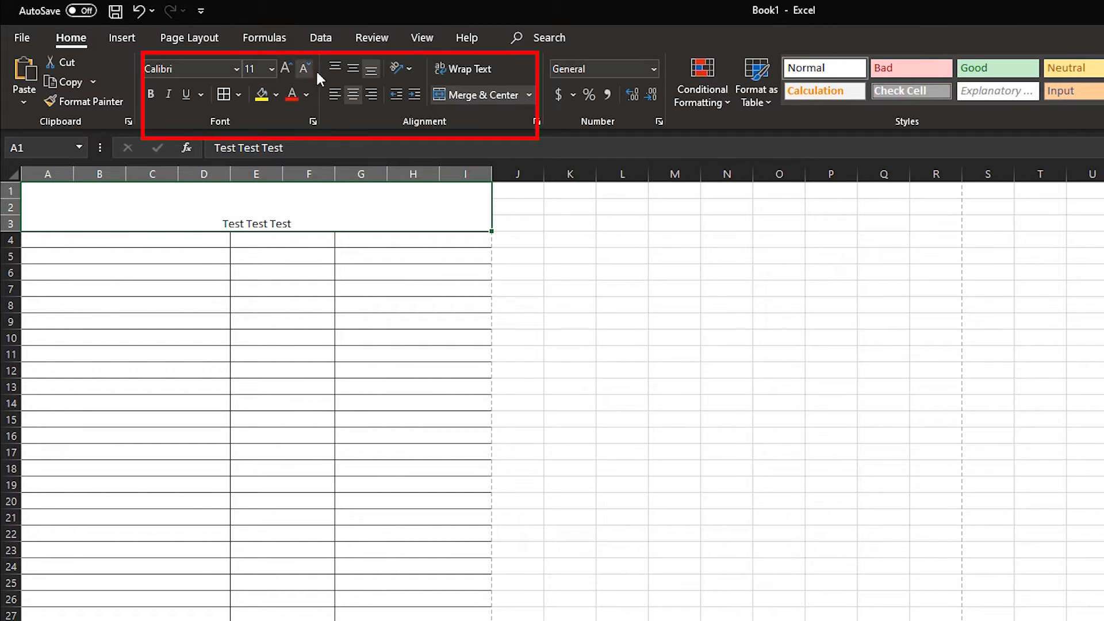
{"action": "left_click", "coordinate": [357, 65]}
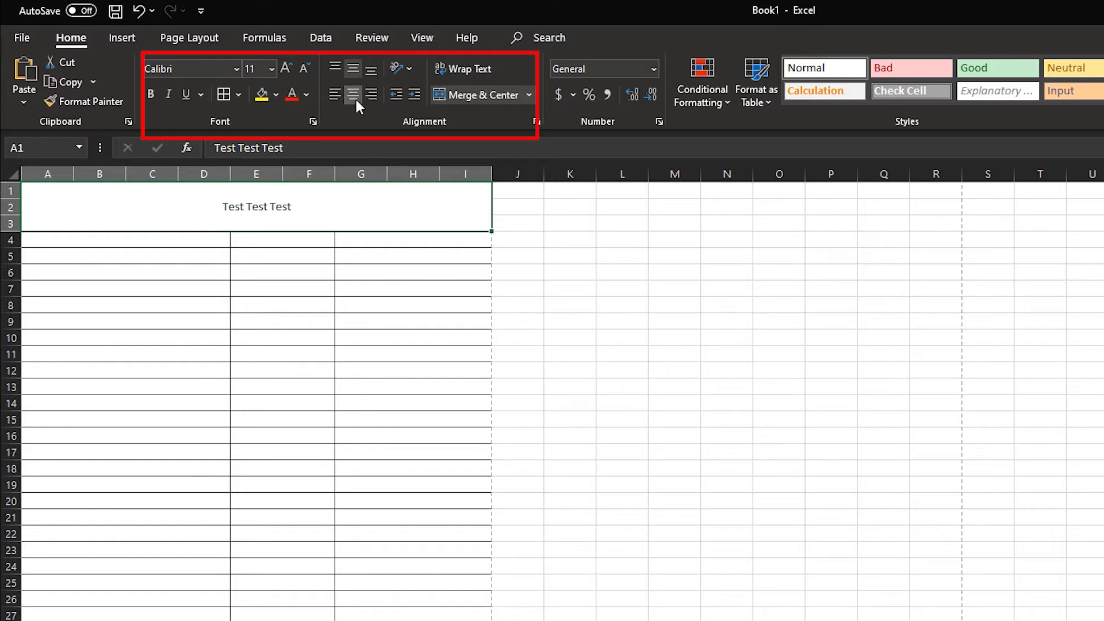
{"action": "left_click", "coordinate": [356, 99]}
{"action": "left_click", "coordinate": [356, 94]}
Increase the header title's font size to 26 and make it bold
{"action": "left_click", "coordinate": [285, 67]}
{"action": "left_click", "coordinate": [284, 67]}
{"action": "left_click", "coordinate": [284, 68]}
{"action": "left_click", "coordinate": [285, 68]}
{"action": "left_click", "coordinate": [284, 68]}
{"action": "left_click", "coordinate": [285, 68]}
{"action": "left_click", "coordinate": [285, 67]}
{"action": "left_click", "coordinate": [285, 68]}
{"action": "left_click", "coordinate": [151, 95]}
Fill the header block with yellow and set the title's font color to dark blue
{"action": "left_click", "coordinate": [261, 95]}
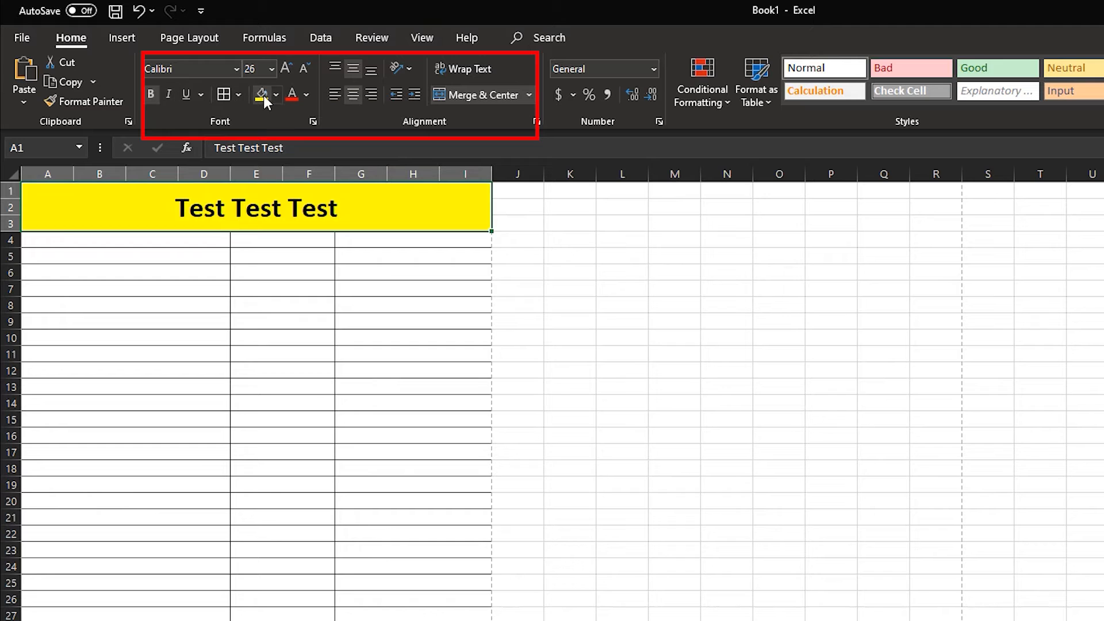
{"action": "left_click", "coordinate": [307, 94]}
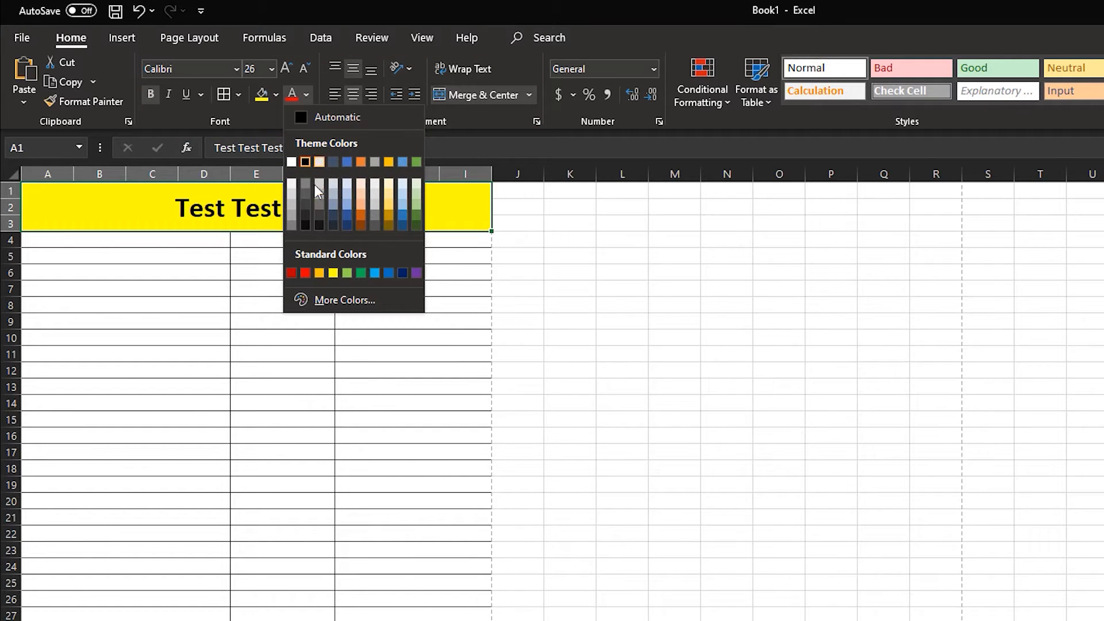
{"action": "left_click", "coordinate": [347, 215]}
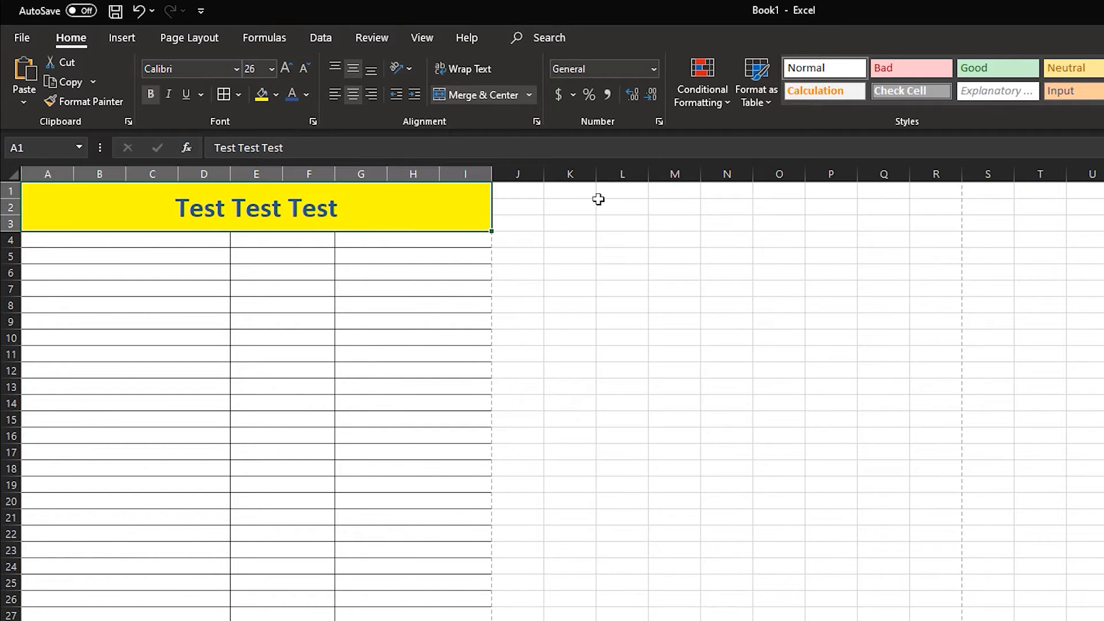
{"action": "left_click_drag", "start_coordinate": [599, 193], "coordinate": [678, 191]}
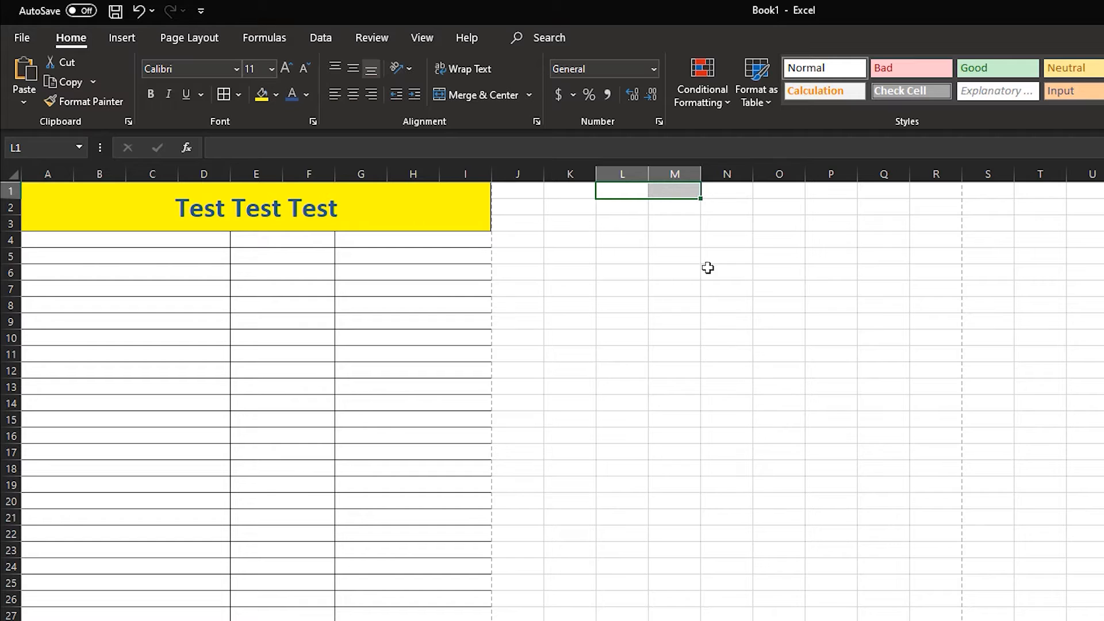
Enter the numbers 1 through 4 in rows 4 to 7 of the first merged column, A:D
{"action": "left_click", "coordinate": [123, 242]}
{"action": "type", "text": "1"}
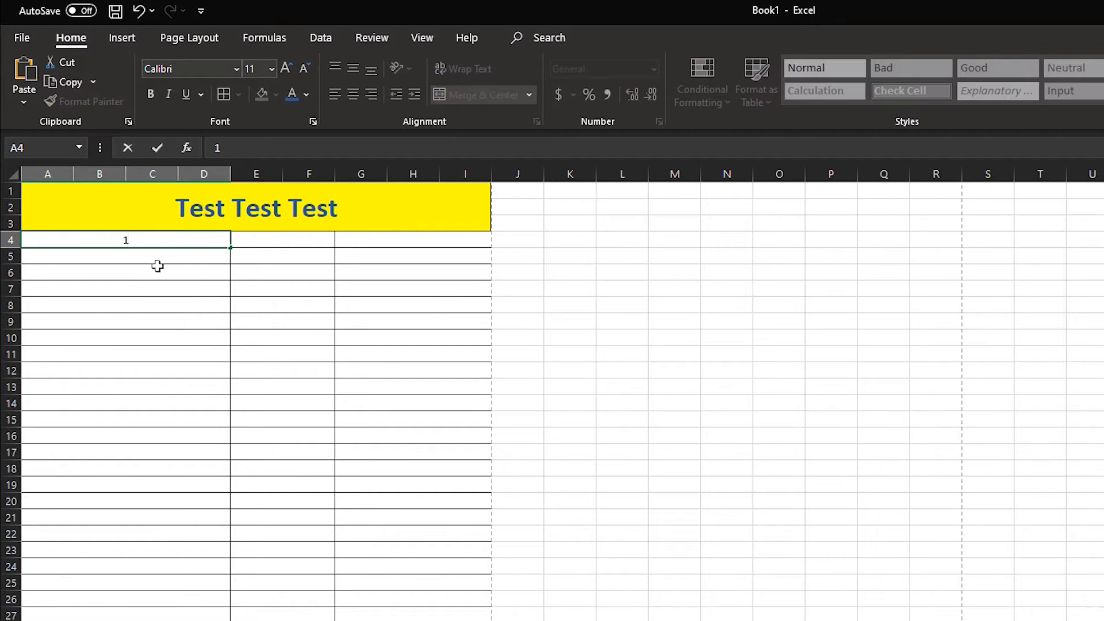
{"action": "key", "text": "Return"}
{"action": "type", "text": "2"}
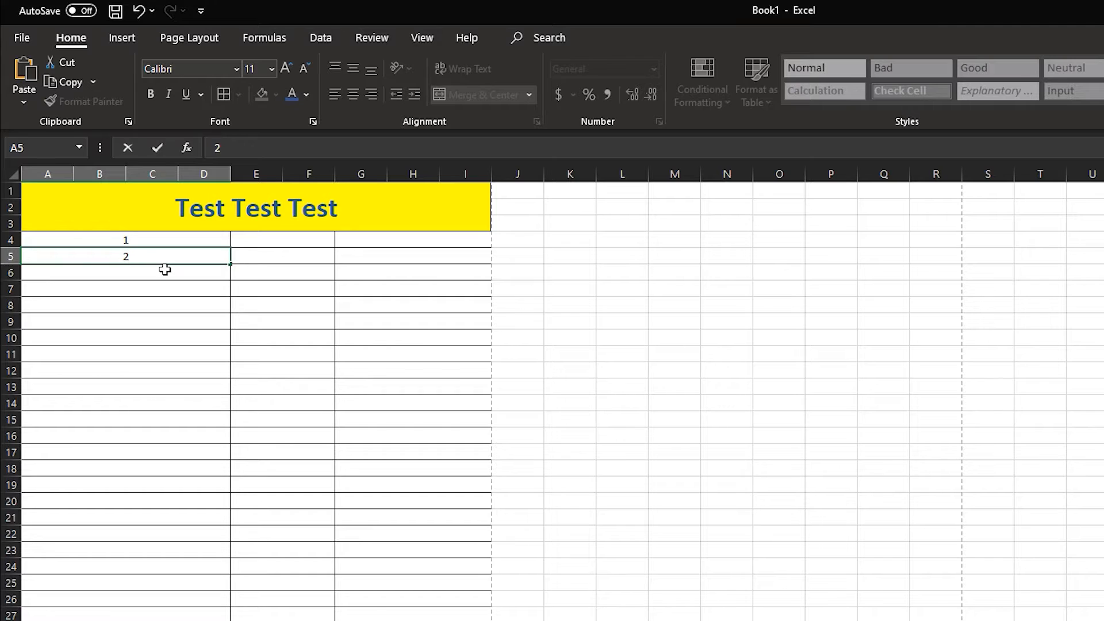
{"action": "key", "text": "Return"}
{"action": "type", "text": "3"}
{"action": "key", "text": "Return"}
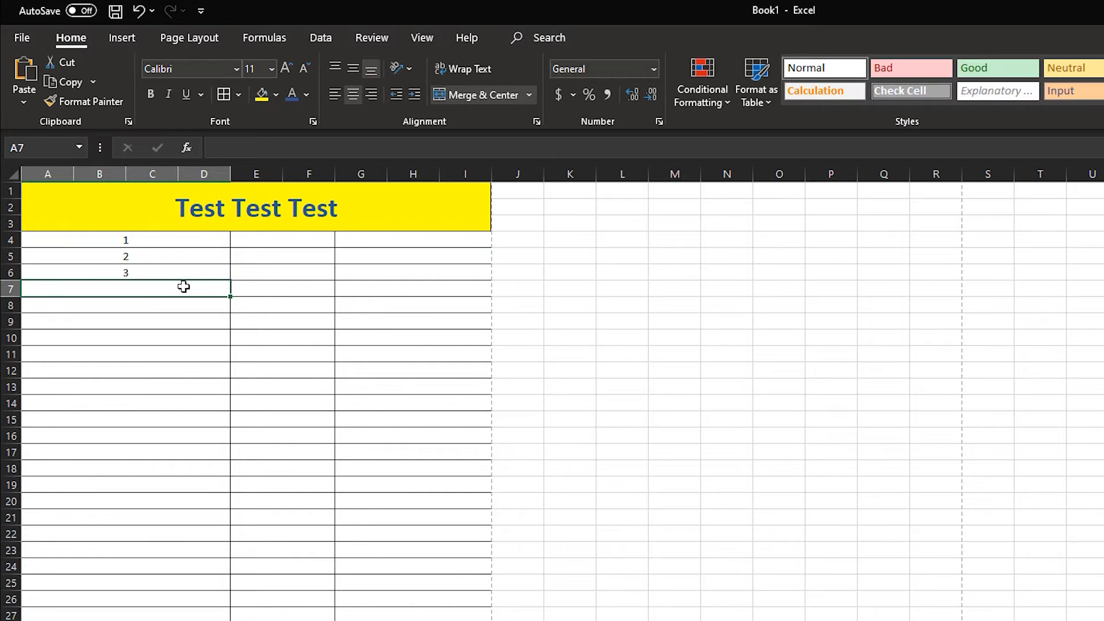
{"action": "type", "text": "4"}
Fill the 1 to 4 number series from A4:D7 down the remaining bordered rows of the first merged column
{"action": "left_click_drag", "start_coordinate": [190, 232], "coordinate": [183, 618]}
{"action": "scroll", "coordinate": [552, 400], "scroll_direction": "down", "scroll_amount": 1}
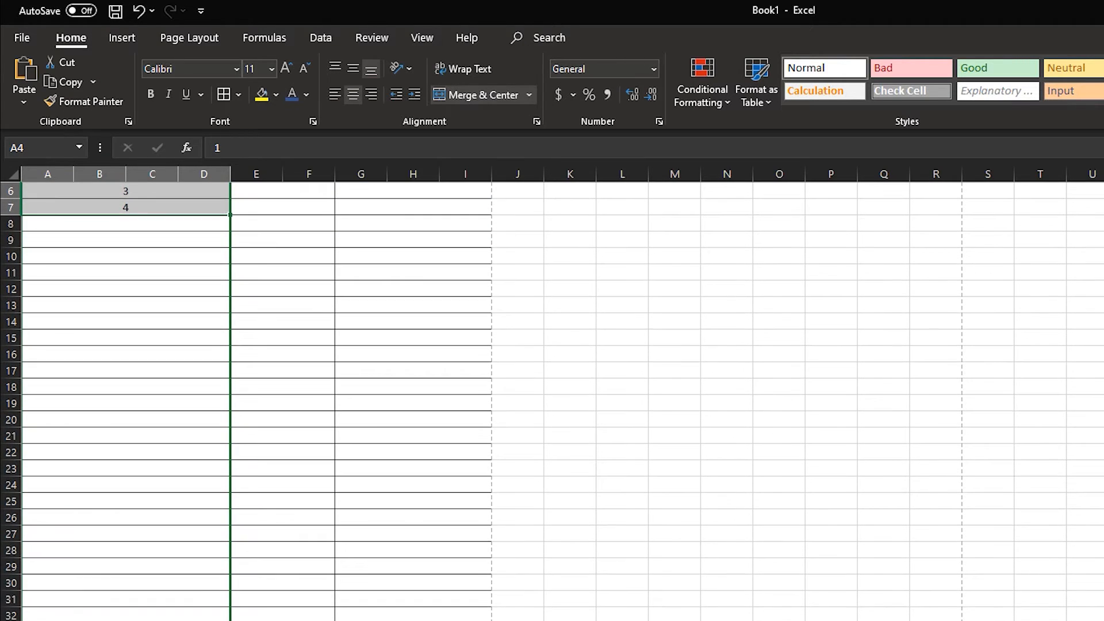
{"action": "left_click_drag", "start_coordinate": [230, 215], "coordinate": [230, 620]}
{"action": "left_click", "coordinate": [782, 405]}
{"action": "scroll", "coordinate": [781, 404], "scroll_direction": "up", "scroll_amount": 2}
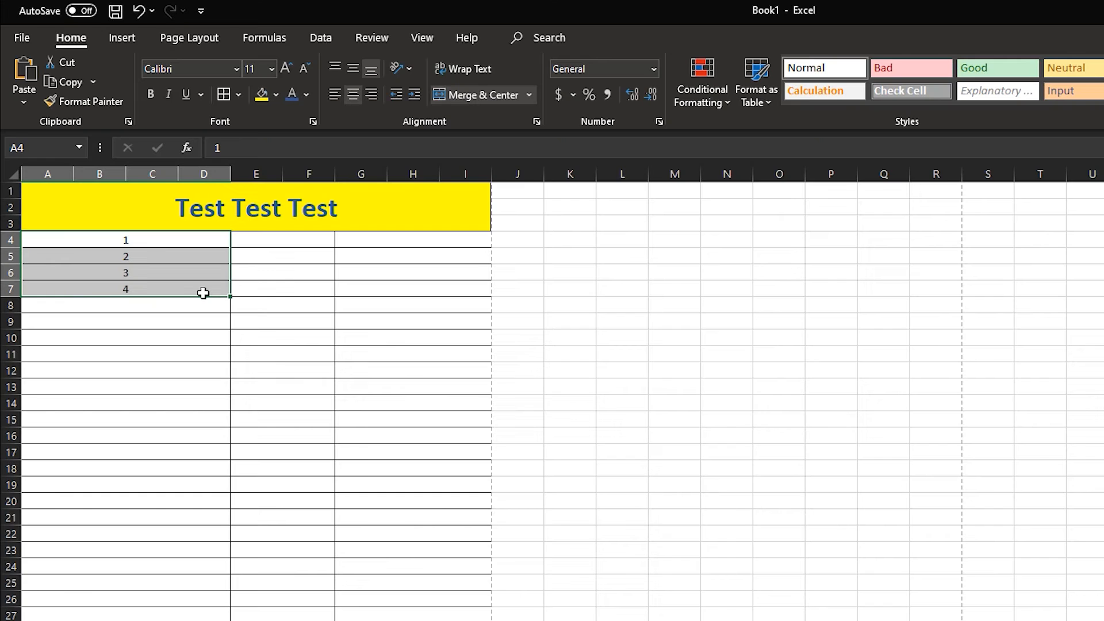
{"action": "left_click_drag", "start_coordinate": [231, 295], "coordinate": [230, 620]}
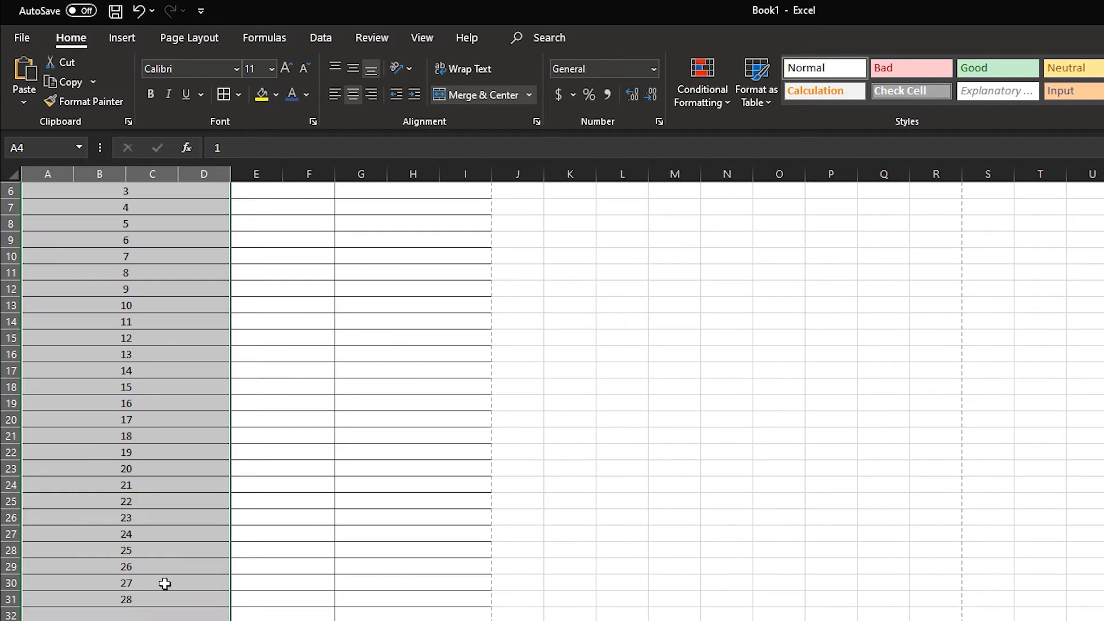
{"action": "left_click", "coordinate": [780, 404]}
{"action": "scroll", "coordinate": [782, 404], "scroll_direction": "up", "scroll_amount": 2}
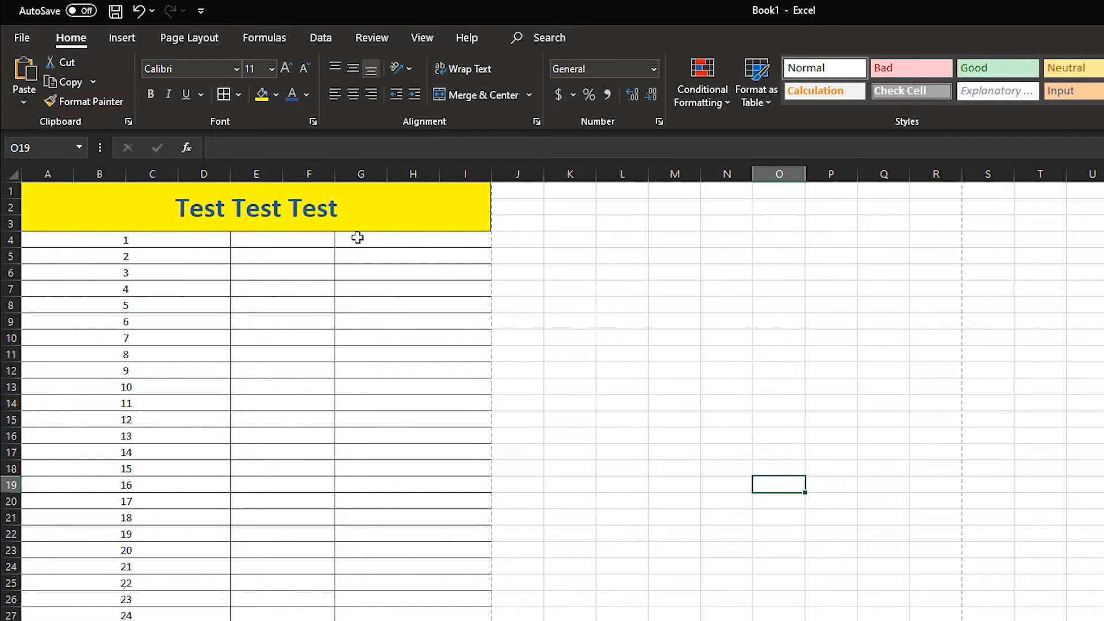
Merge the range G4:I8 in the third column into one centered cell block
{"action": "left_click_drag", "start_coordinate": [358, 238], "coordinate": [402, 305]}
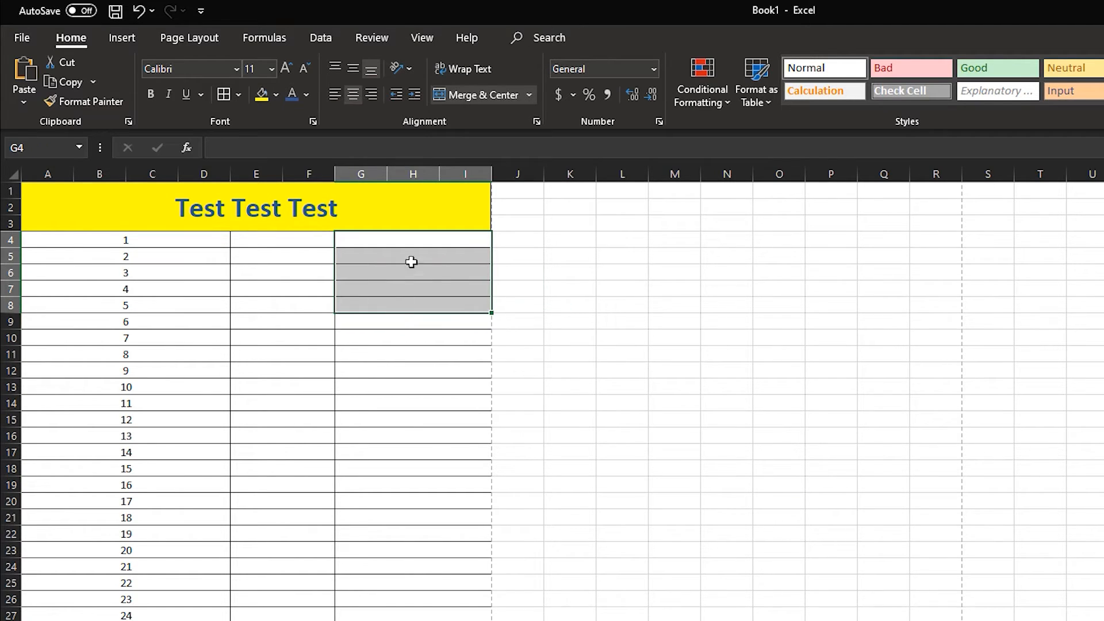
{"action": "left_click", "coordinate": [472, 96]}
{"action": "left_click", "coordinate": [743, 254]}
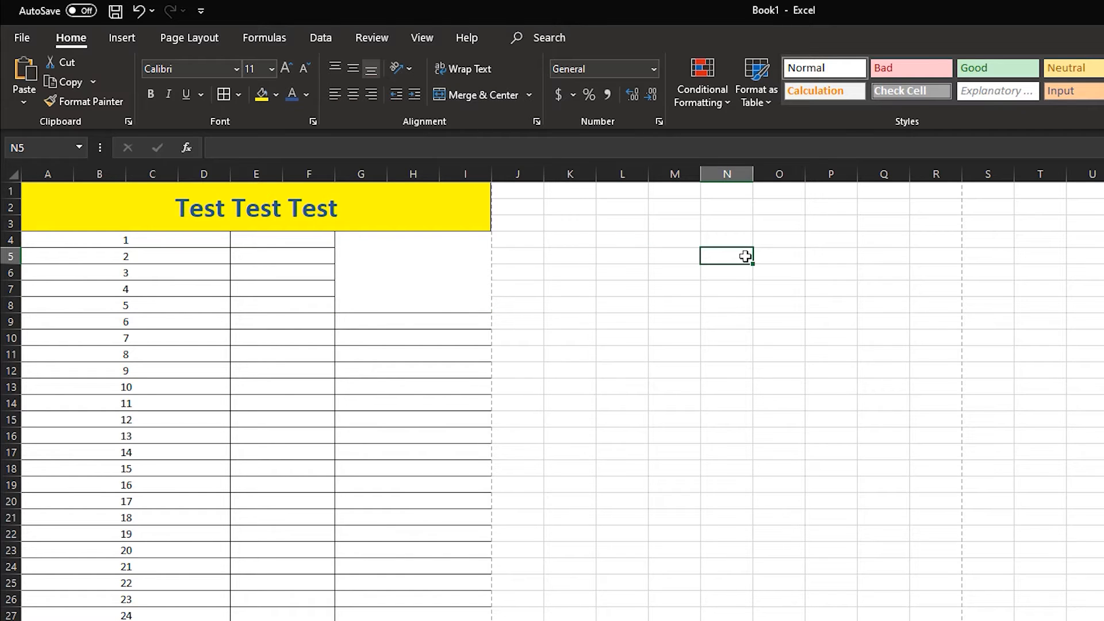
Insert the bridge picture from the GreenShot folder at the merged block G4:I8 and shrink it to about 1.53" high by 2.04" wide
{"action": "left_click", "coordinate": [457, 300]}
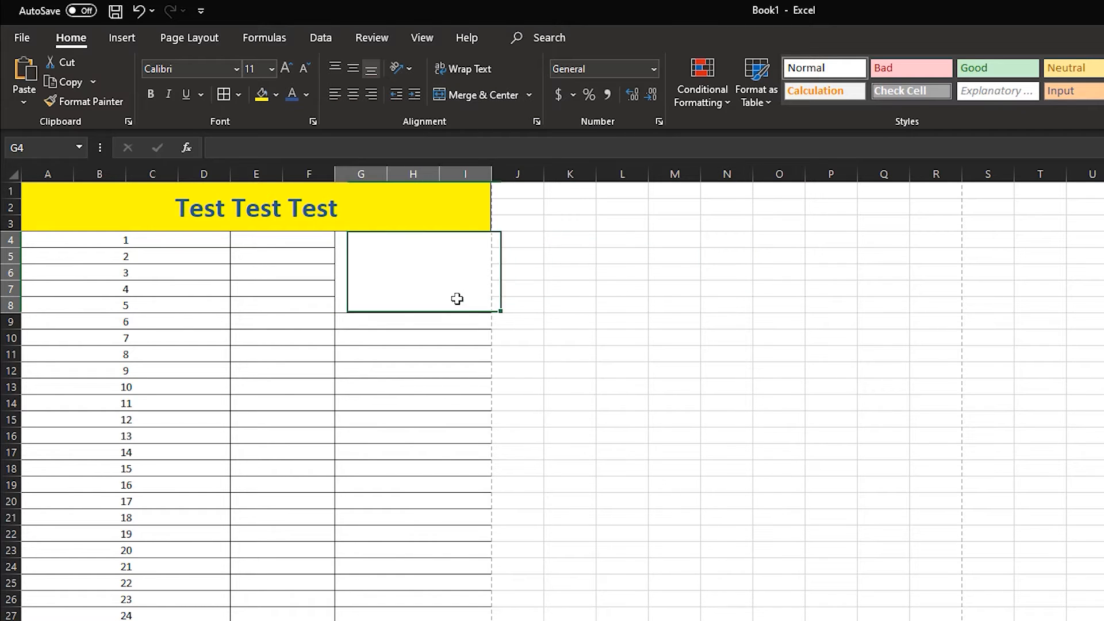
{"action": "left_click", "coordinate": [127, 39]}
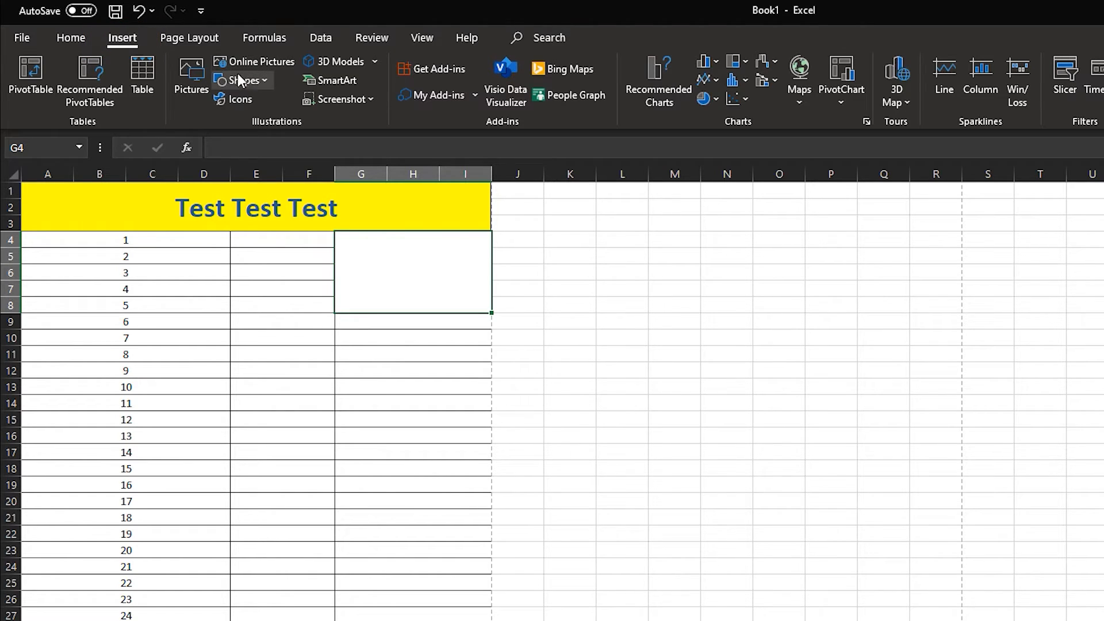
{"action": "left_click", "coordinate": [195, 86]}
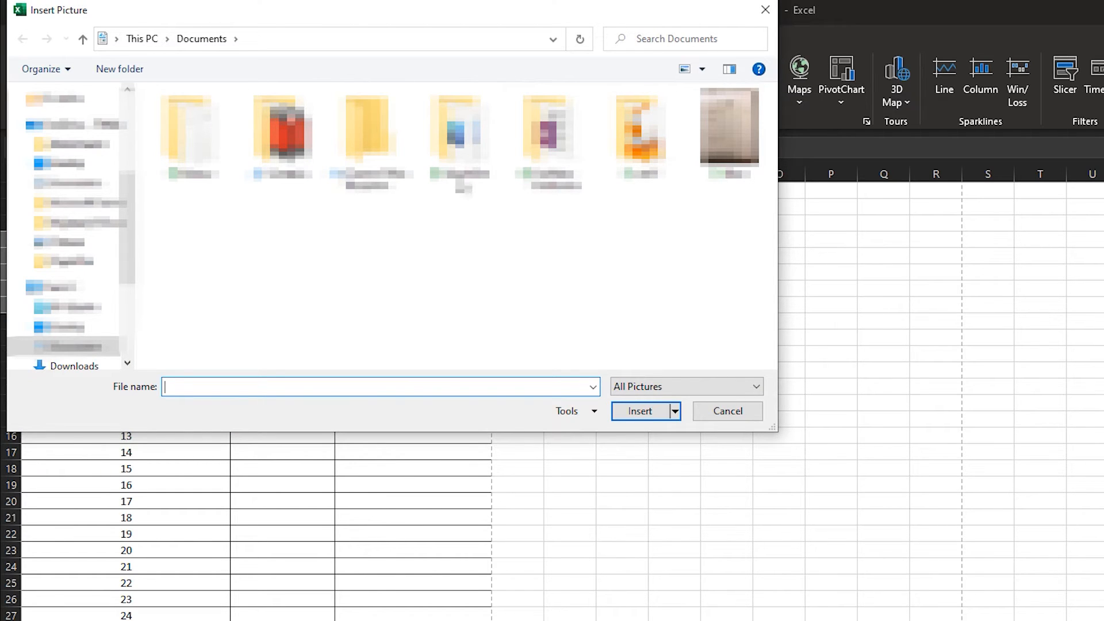
{"action": "double_click", "coordinate": [458, 132]}
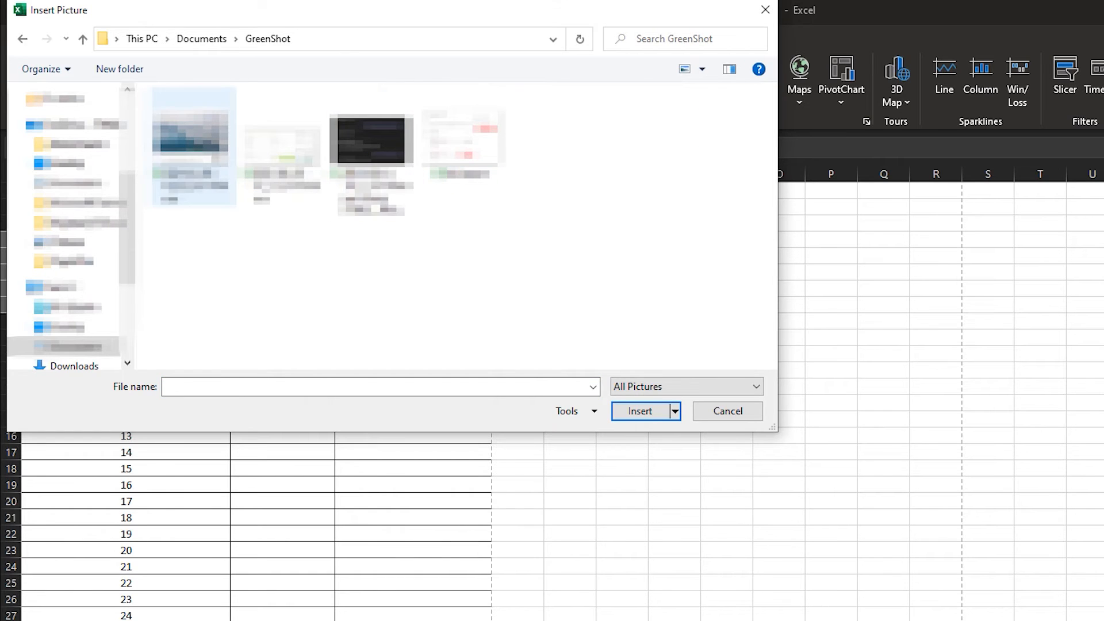
{"action": "double_click", "coordinate": [190, 138]}
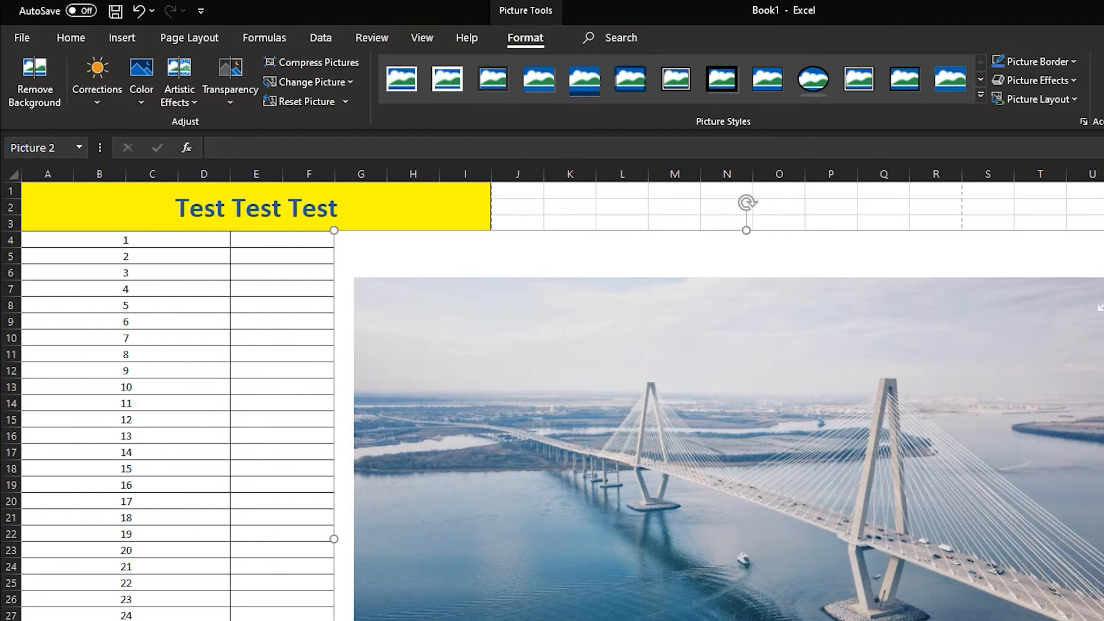
{"action": "left_click_drag", "start_coordinate": [1103, 230], "coordinate": [529, 338]}
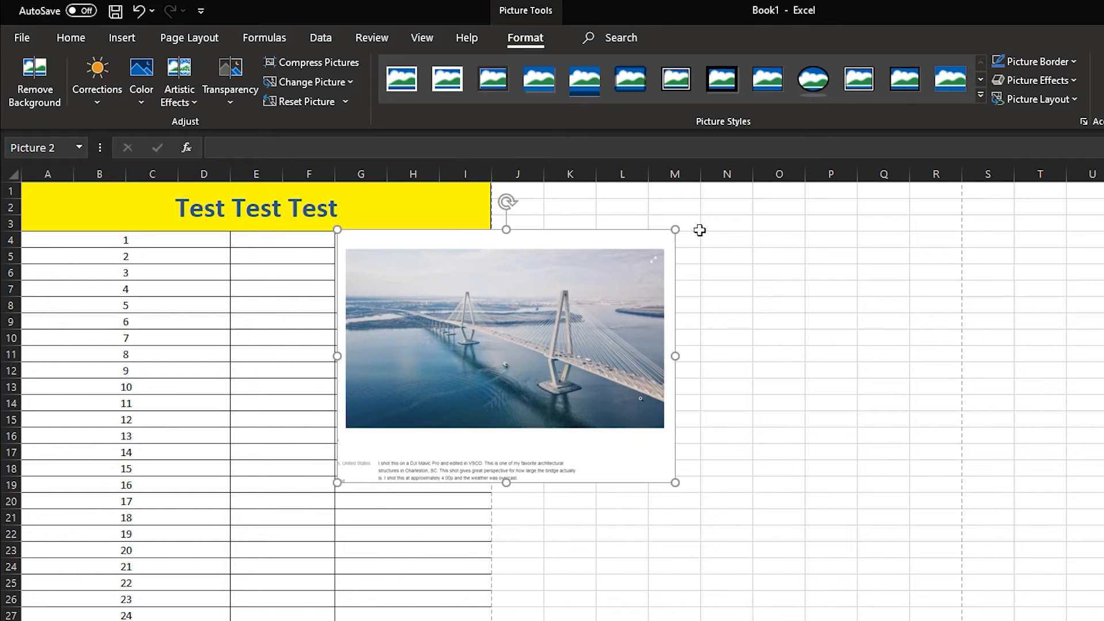
{"action": "left_click_drag", "start_coordinate": [674, 224], "coordinate": [503, 230]}
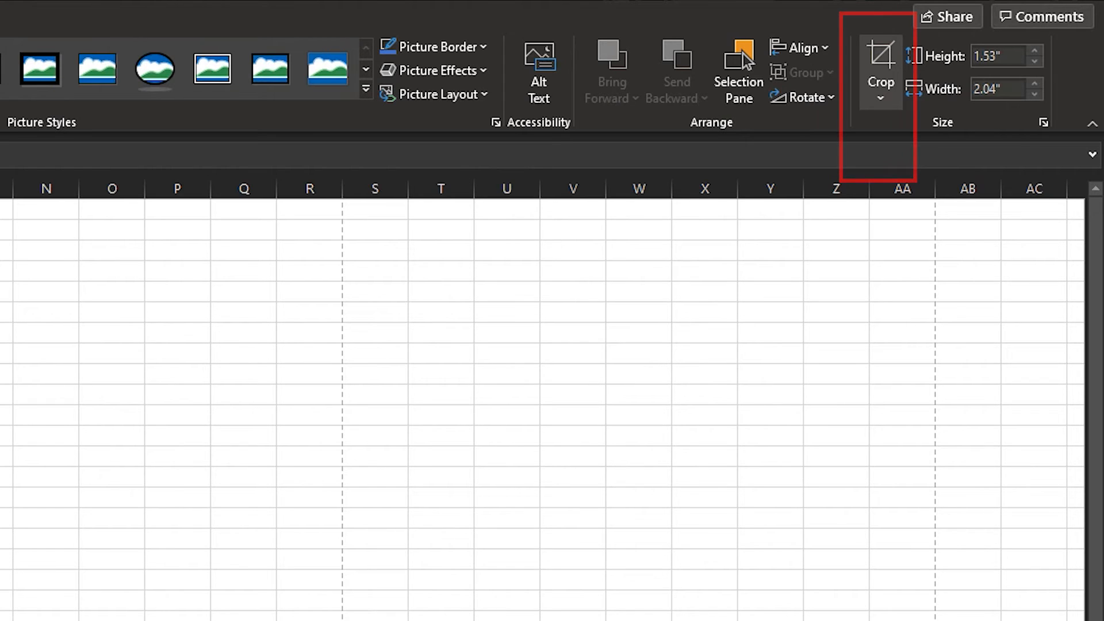
Crop the bridge picture on all sides, removing the white margins and the caption text below the photo
{"action": "left_click", "coordinate": [881, 56]}
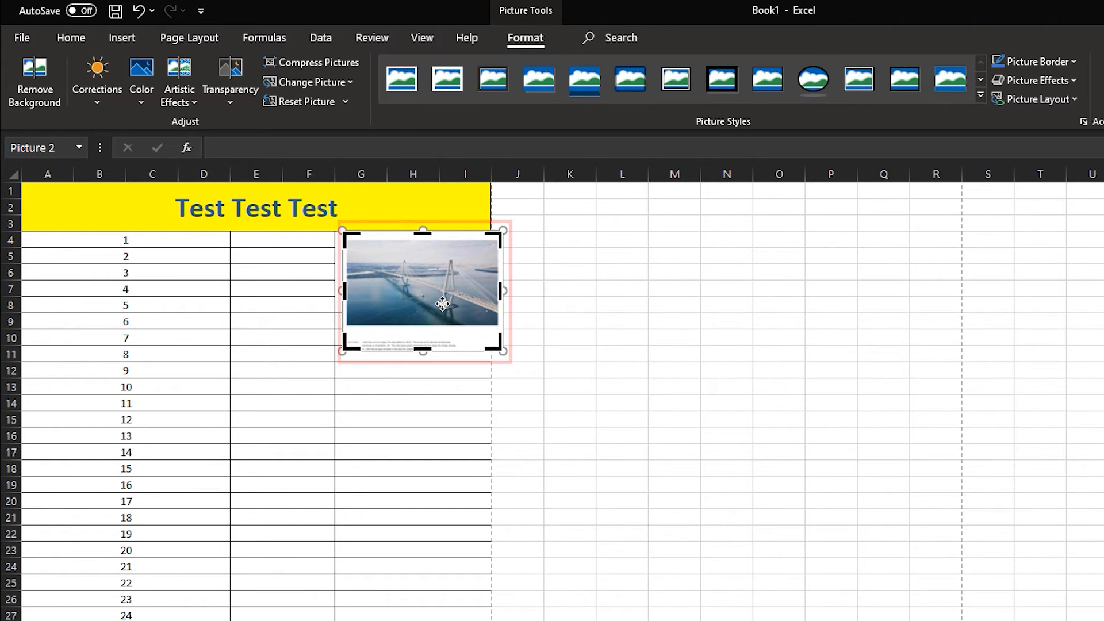
{"action": "left_click_drag", "start_coordinate": [421, 349], "coordinate": [428, 330]}
{"action": "left_click_drag", "start_coordinate": [500, 280], "coordinate": [492, 282]}
{"action": "left_click_drag", "start_coordinate": [356, 280], "coordinate": [378, 281]}
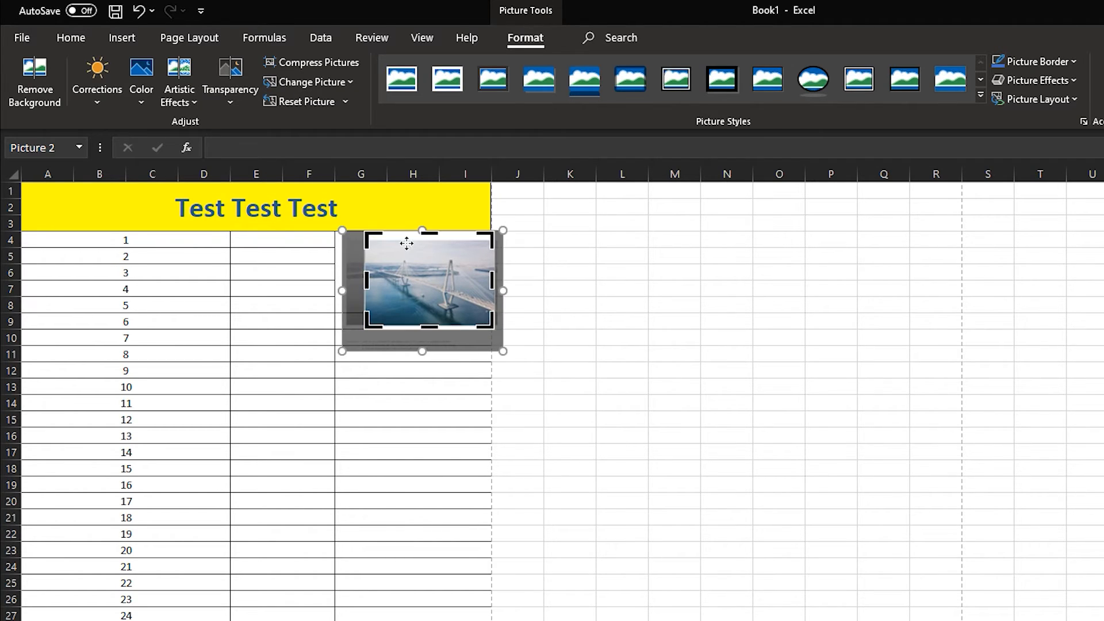
{"action": "left_click_drag", "start_coordinate": [435, 235], "coordinate": [435, 249]}
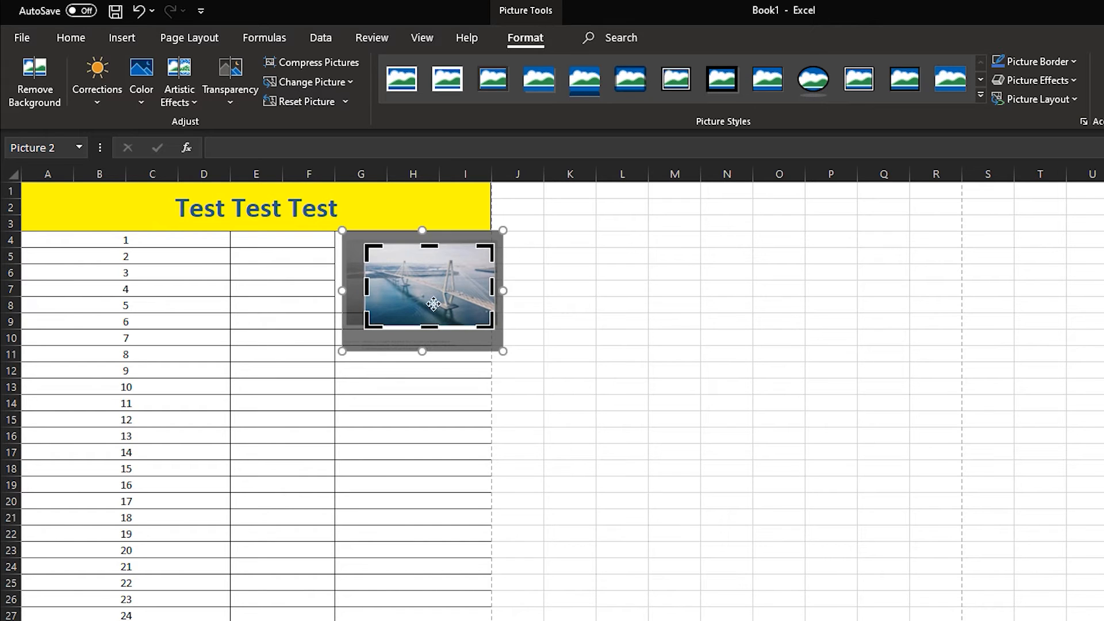
{"action": "left_click_drag", "start_coordinate": [434, 327], "coordinate": [435, 317]}
{"action": "left_click", "coordinate": [656, 269]}
{"action": "left_click", "coordinate": [431, 328]}
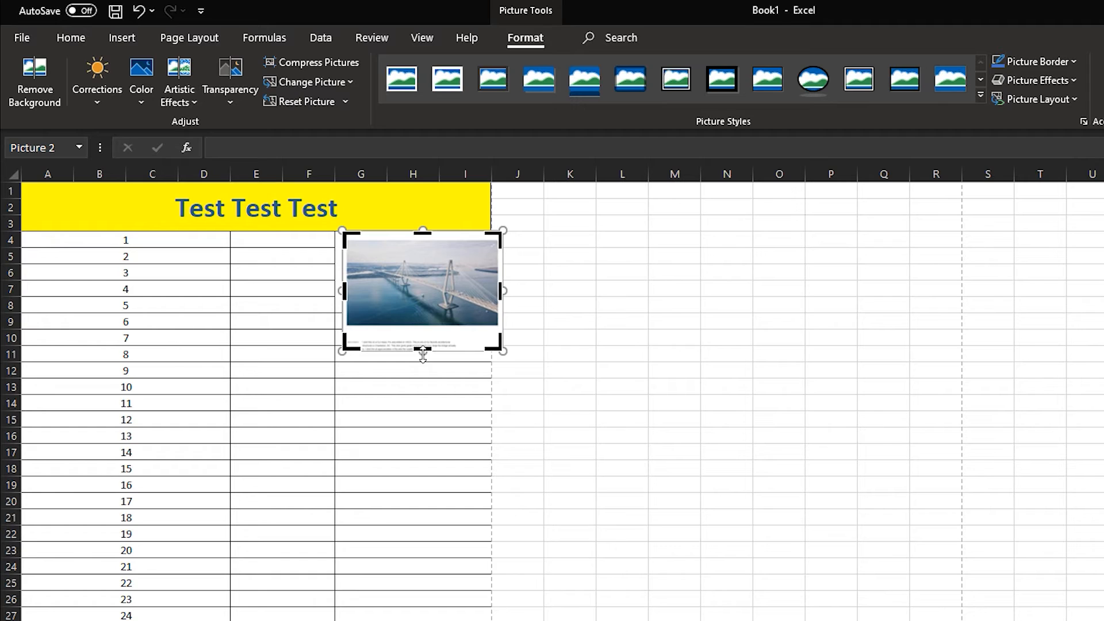
{"action": "left_click_drag", "start_coordinate": [428, 331], "coordinate": [426, 327]}
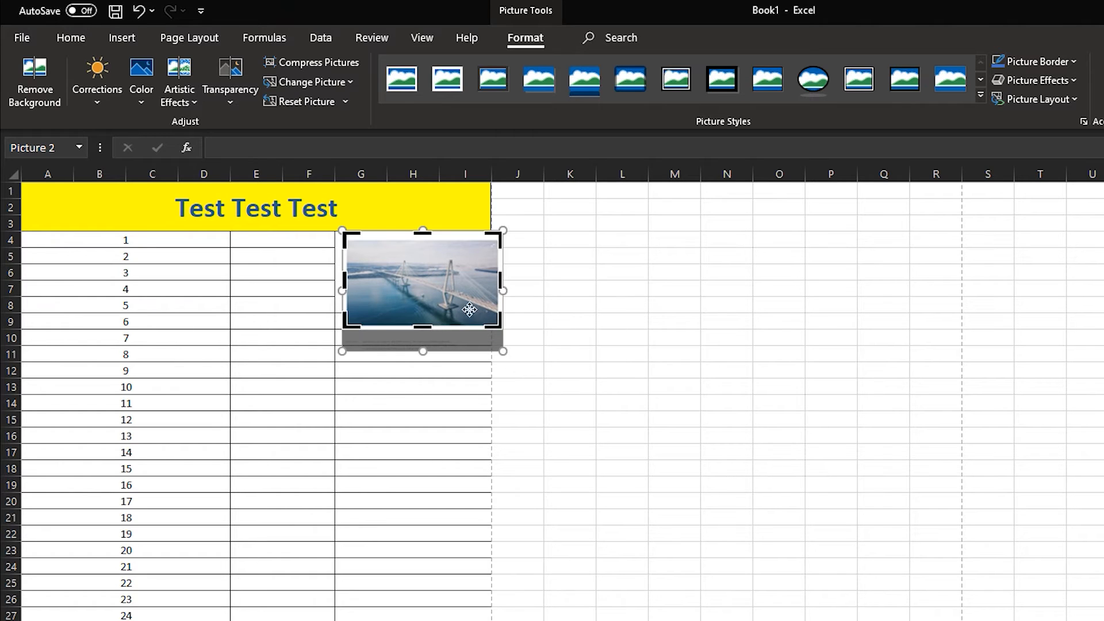
{"action": "left_click_drag", "start_coordinate": [345, 280], "coordinate": [366, 280]}
{"action": "left_click_drag", "start_coordinate": [429, 233], "coordinate": [431, 246]}
{"action": "left_click_drag", "start_coordinate": [429, 327], "coordinate": [444, 317]}
{"action": "left_click", "coordinate": [655, 270]}
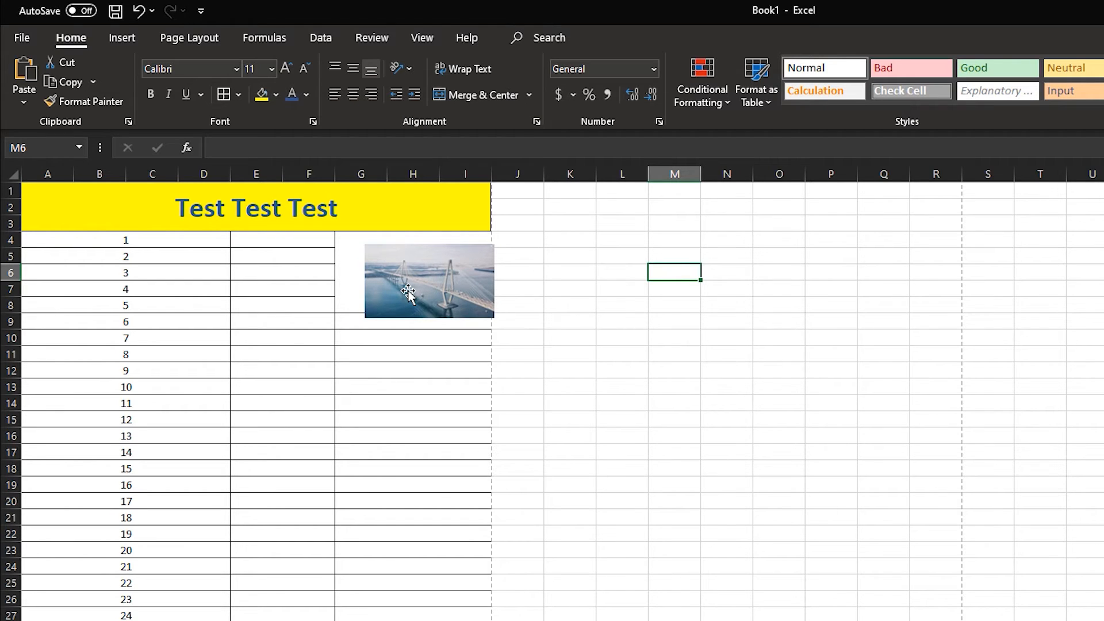
Move the cropped bridge picture so it sits inside the merged block G4:I8, and deselect it
{"action": "left_click_drag", "start_coordinate": [408, 293], "coordinate": [389, 283]}
{"action": "left_click_drag", "start_coordinate": [481, 333], "coordinate": [493, 337]}
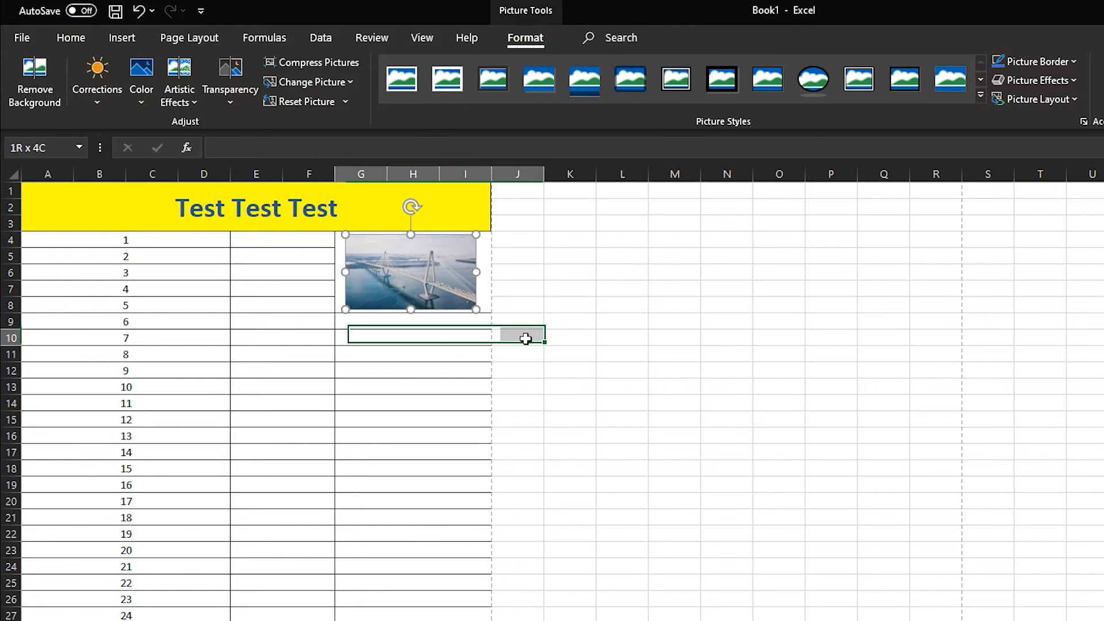
{"action": "left_click", "coordinate": [717, 323]}
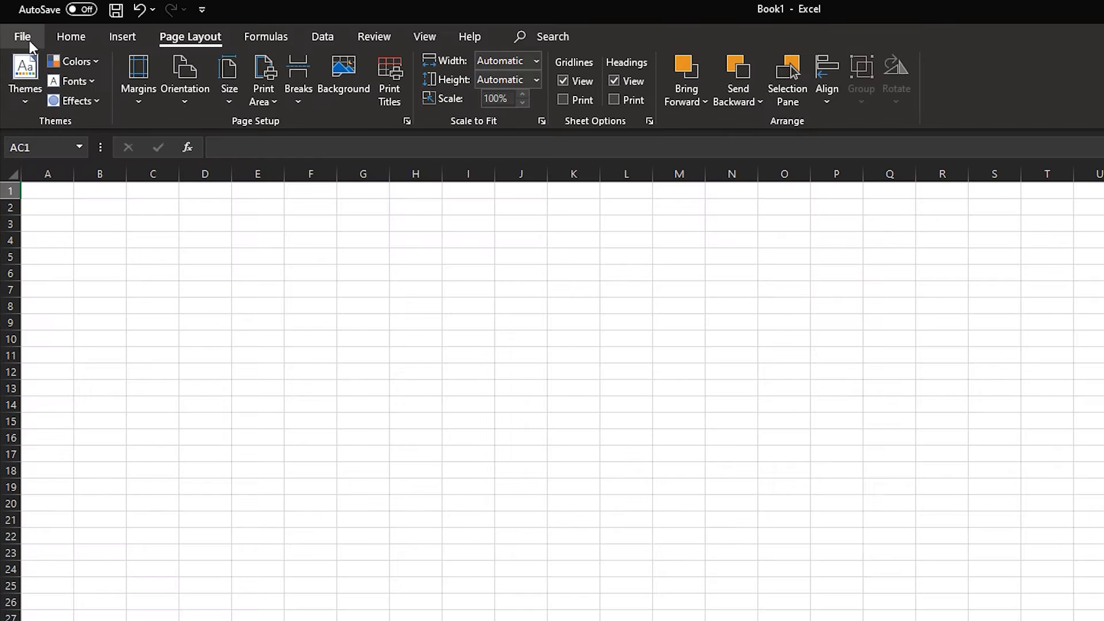
Save the workbook as an Excel Workbook under the file name "Test 1"
{"action": "left_click", "coordinate": [51, 79]}
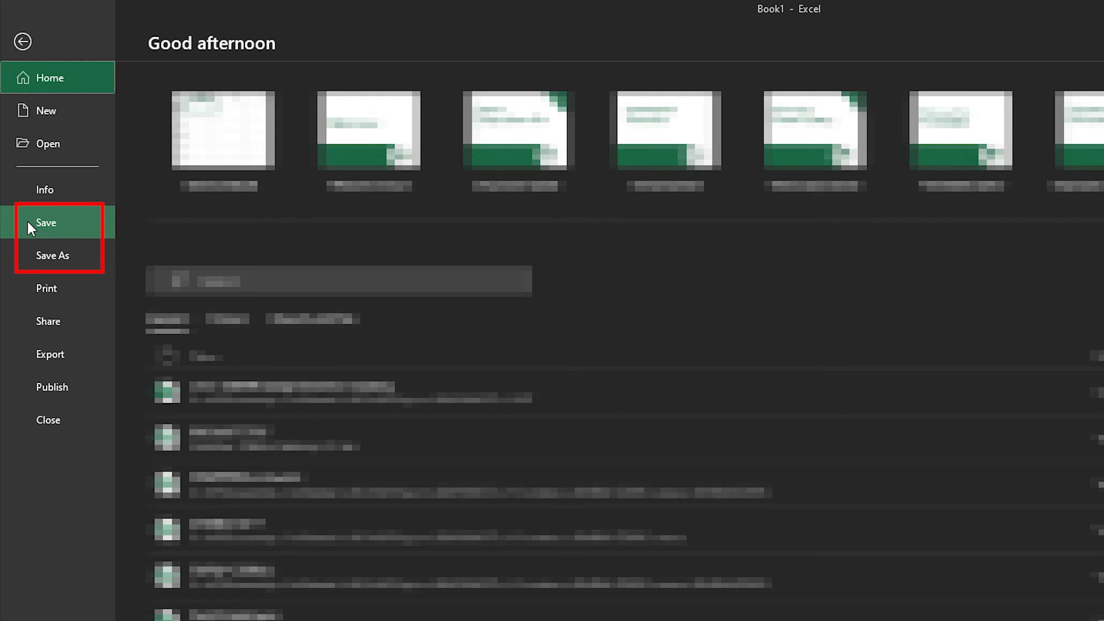
{"action": "left_click", "coordinate": [41, 269]}
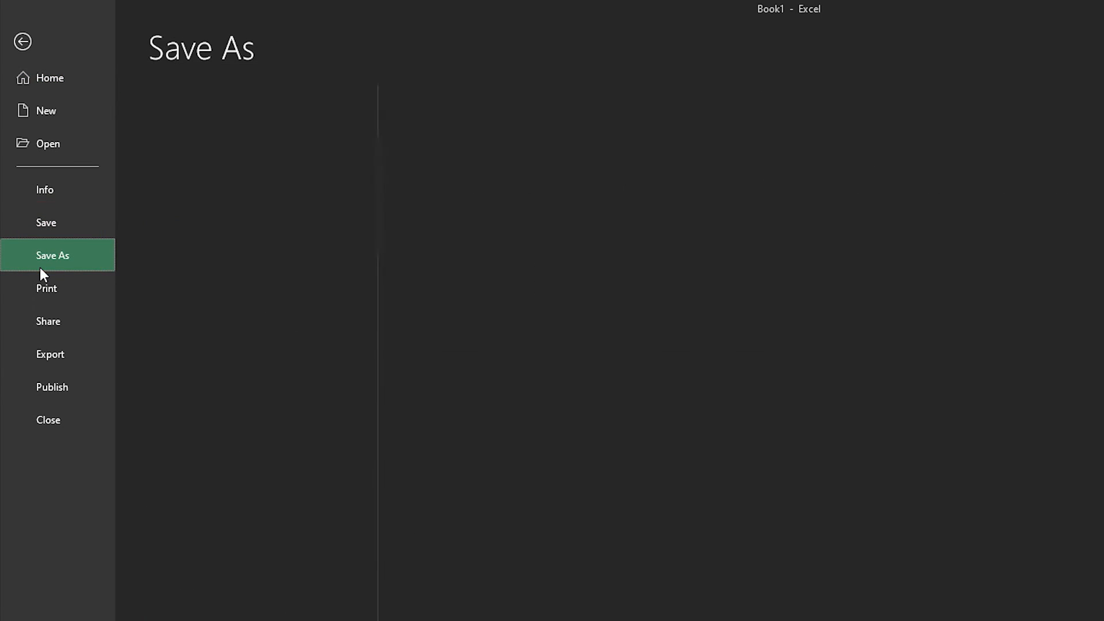
{"action": "left_click", "coordinate": [240, 388]}
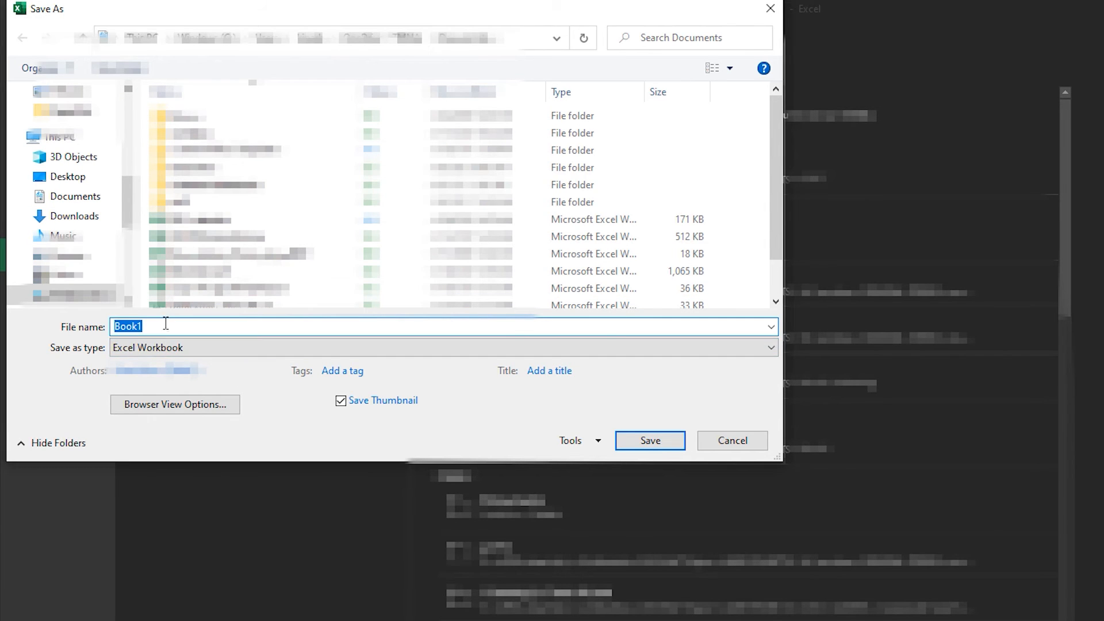
{"action": "type", "text": "Test 1"}
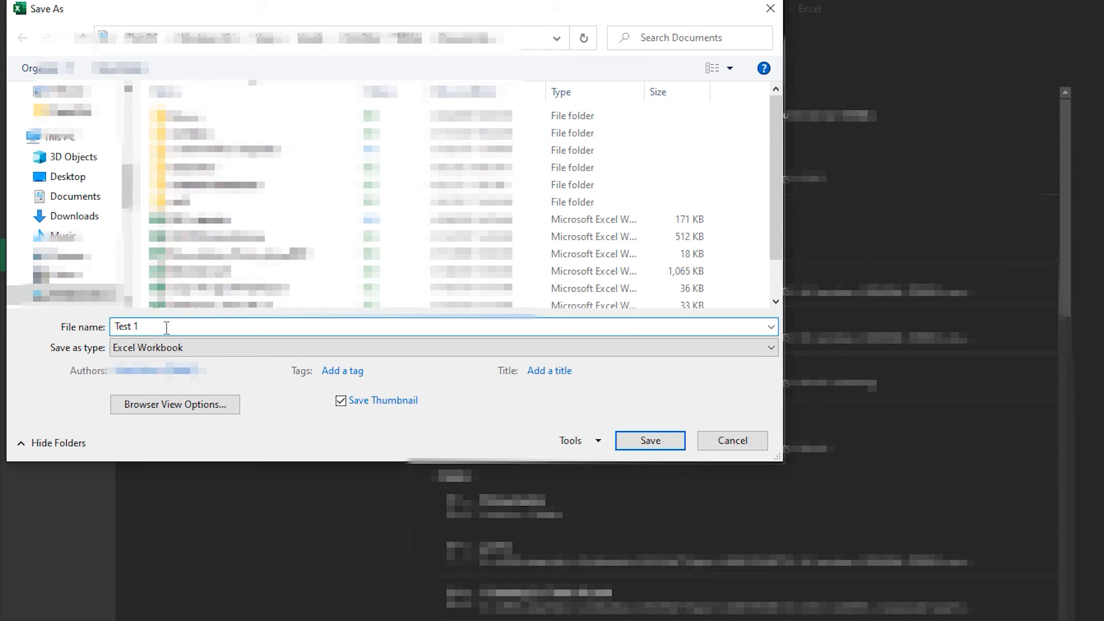
{"action": "left_click", "coordinate": [650, 446]}
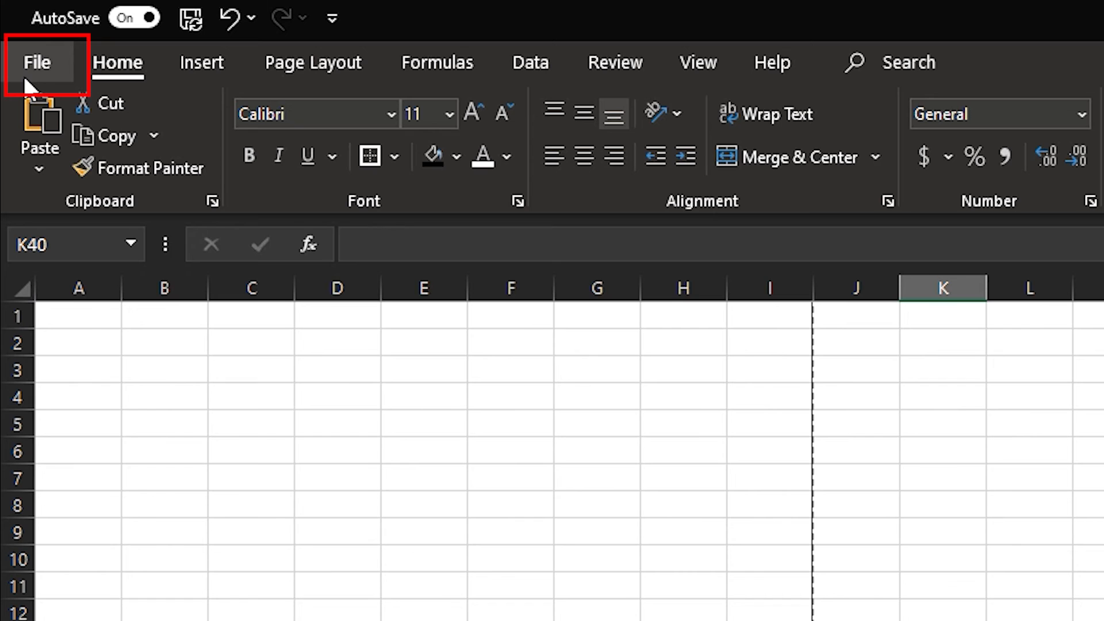
Print one copy of the active sheet on the selected printer
{"action": "left_click", "coordinate": [26, 81]}
{"action": "left_click", "coordinate": [139, 239]}
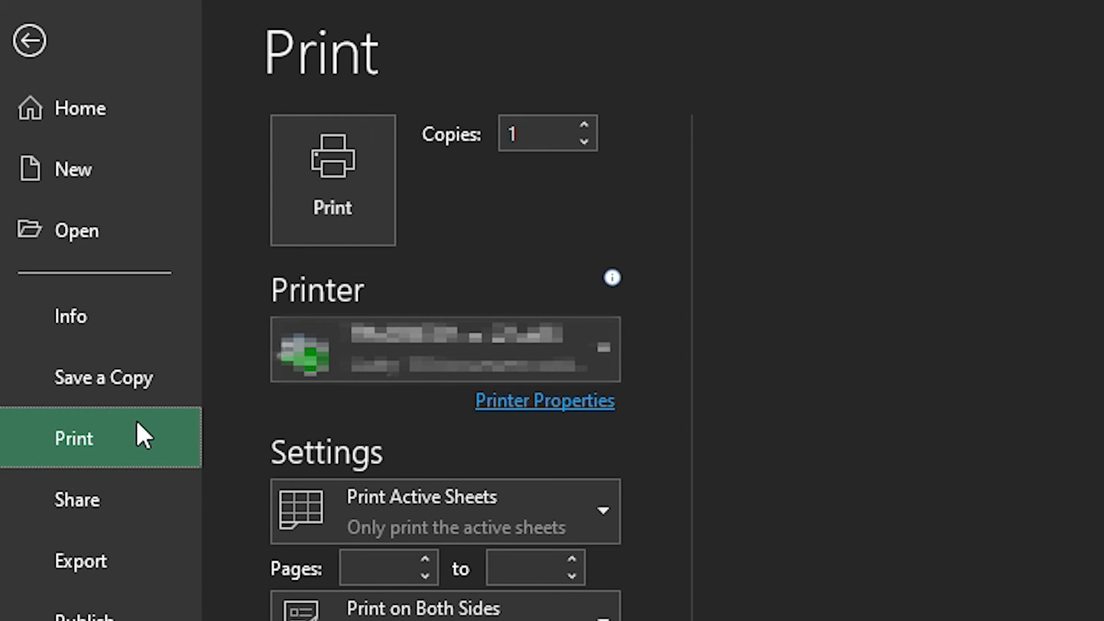
{"action": "left_click", "coordinate": [325, 183]}
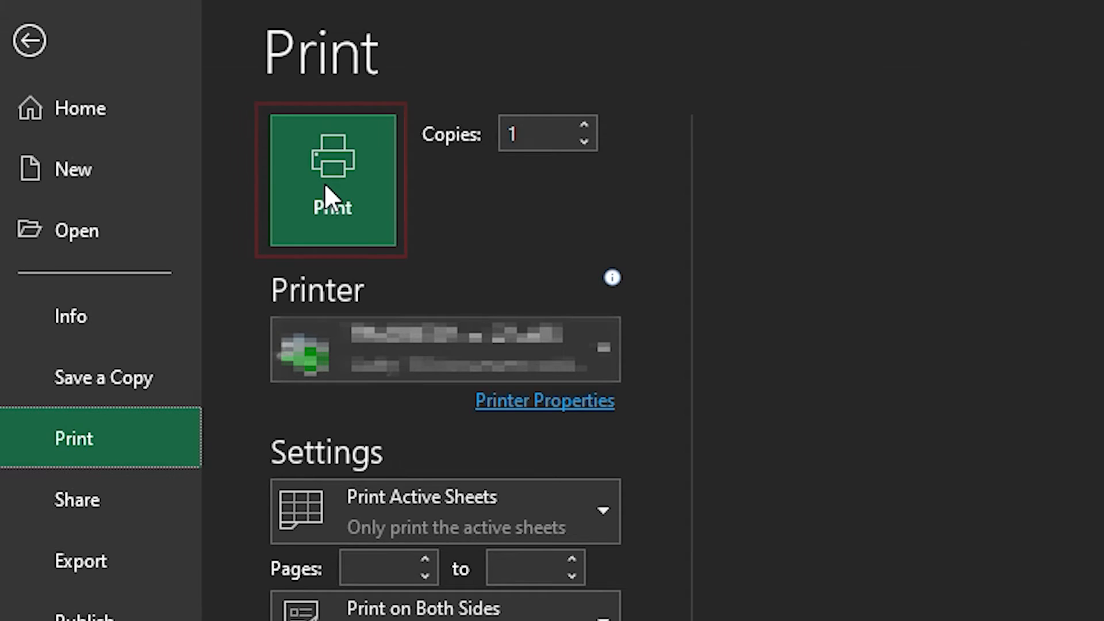
Start inserting a picture into Sheet2 of the finance proposal workbook and browse to the Pictures folder
{"action": "left_click", "coordinate": [87, 28]}
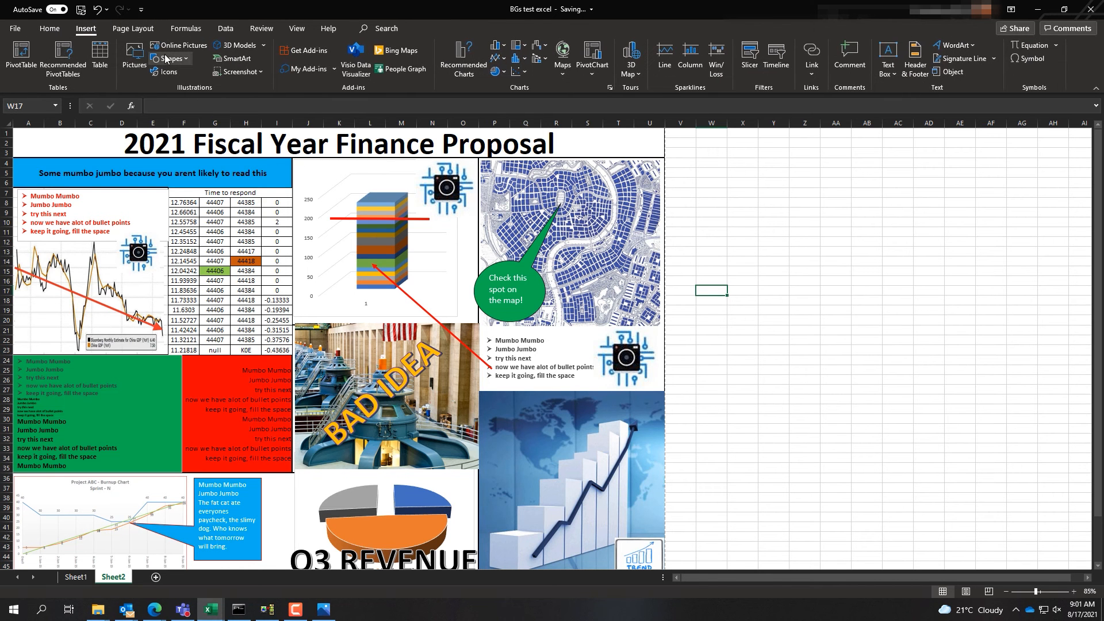
{"action": "left_click", "coordinate": [134, 57]}
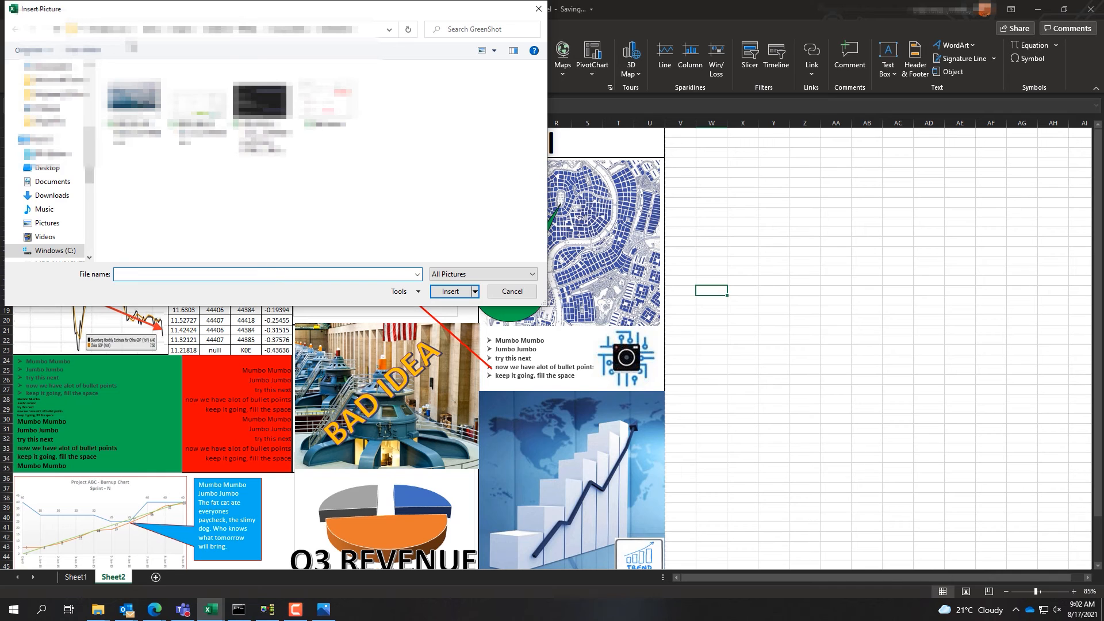
{"action": "left_click", "coordinate": [54, 223]}
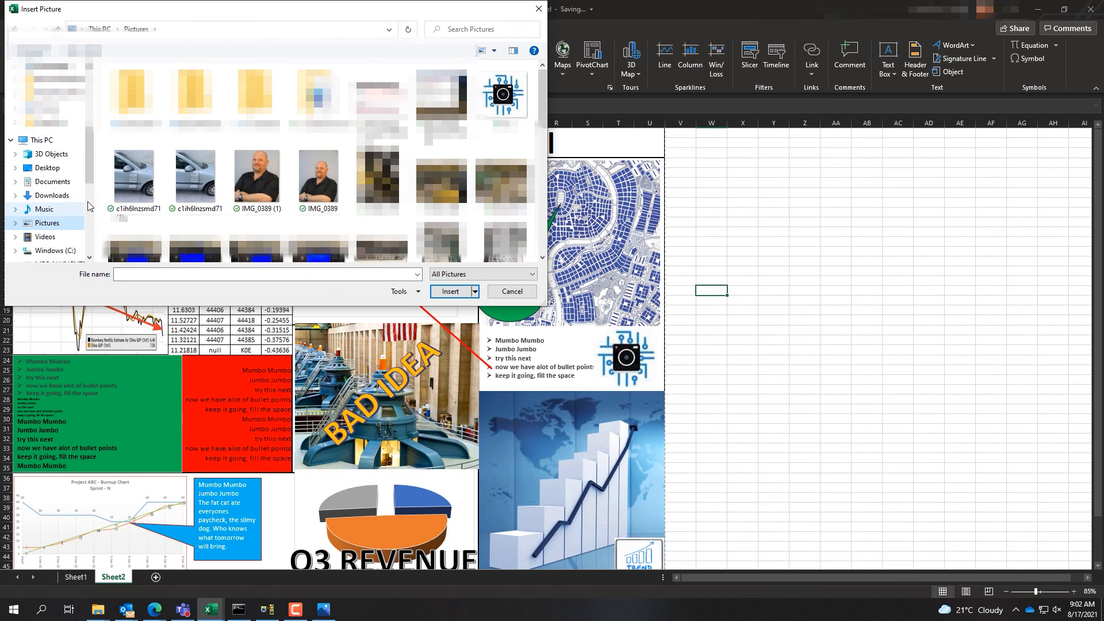